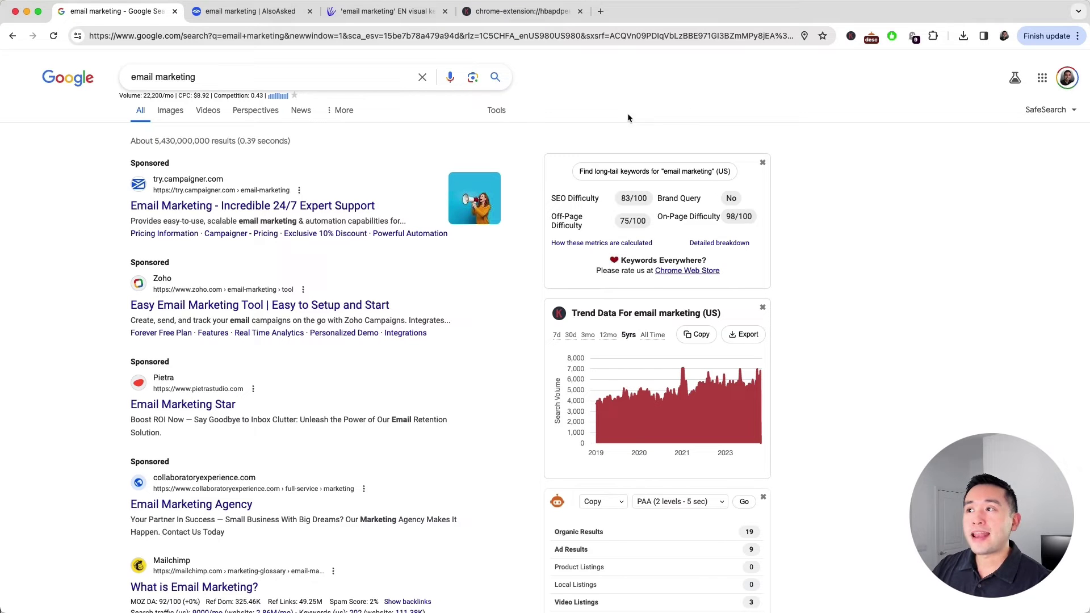
{"action": "left_click", "coordinate": [851, 35]}
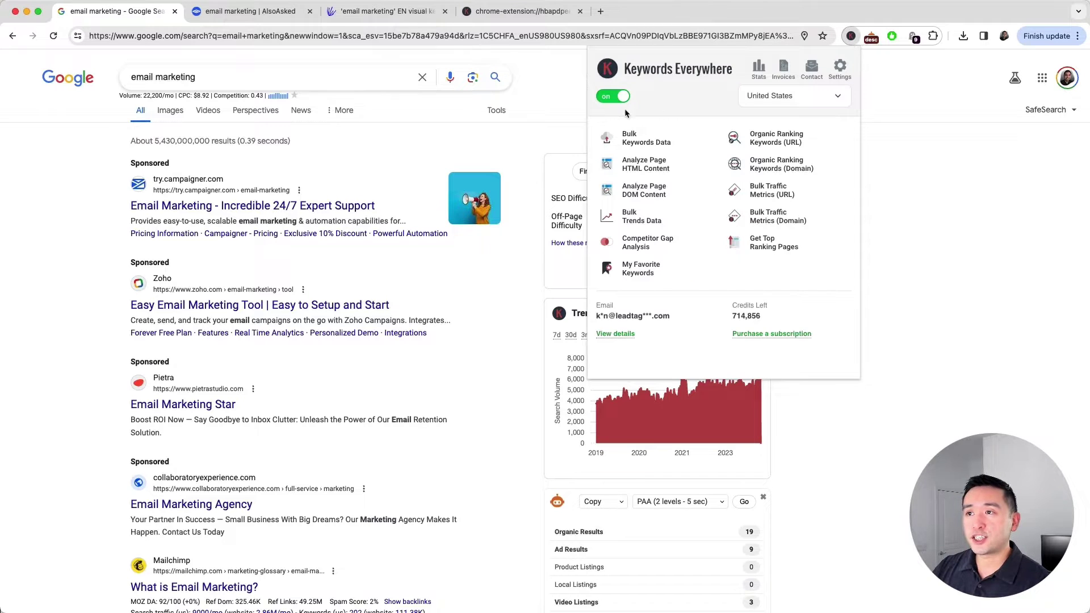
{"action": "left_click", "coordinate": [549, 109]}
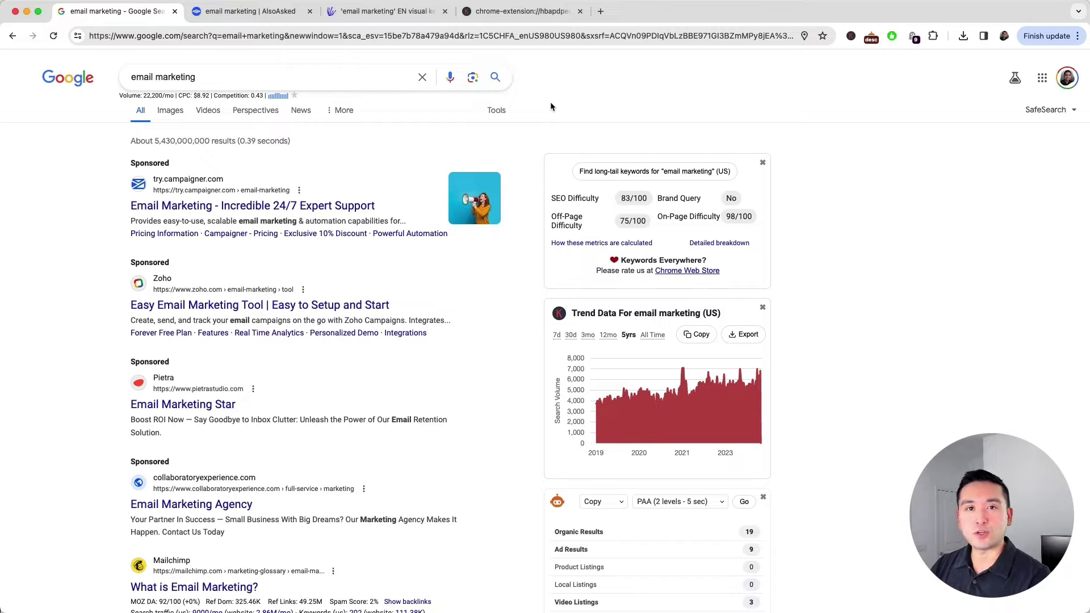
{"action": "left_click", "coordinate": [362, 77]}
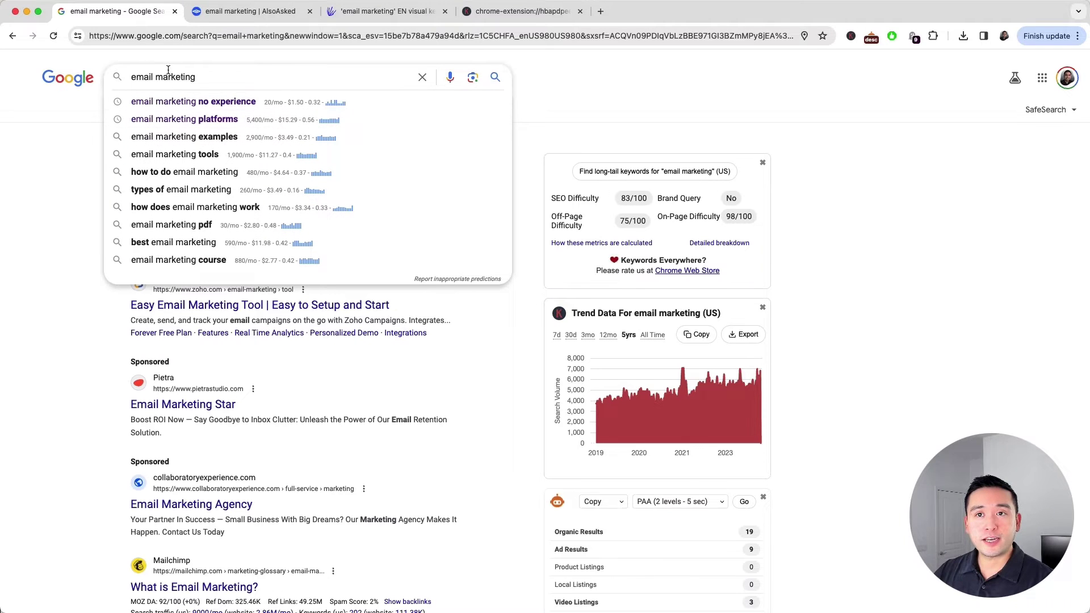
{"action": "left_click", "coordinate": [584, 99]}
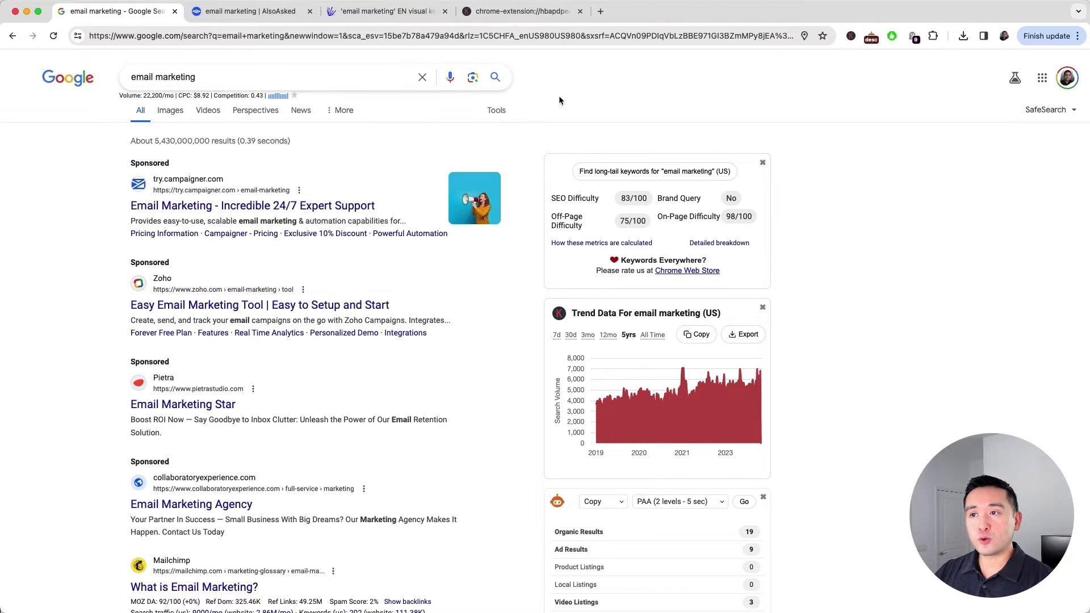
- Scroll through the Google email marketing results to review their keyword metrics
{"action": "scroll", "coordinate": [531, 103], "scroll_direction": "down", "scroll_amount": 6}
{"action": "scroll", "coordinate": [531, 115], "scroll_direction": "down", "scroll_amount": 12}
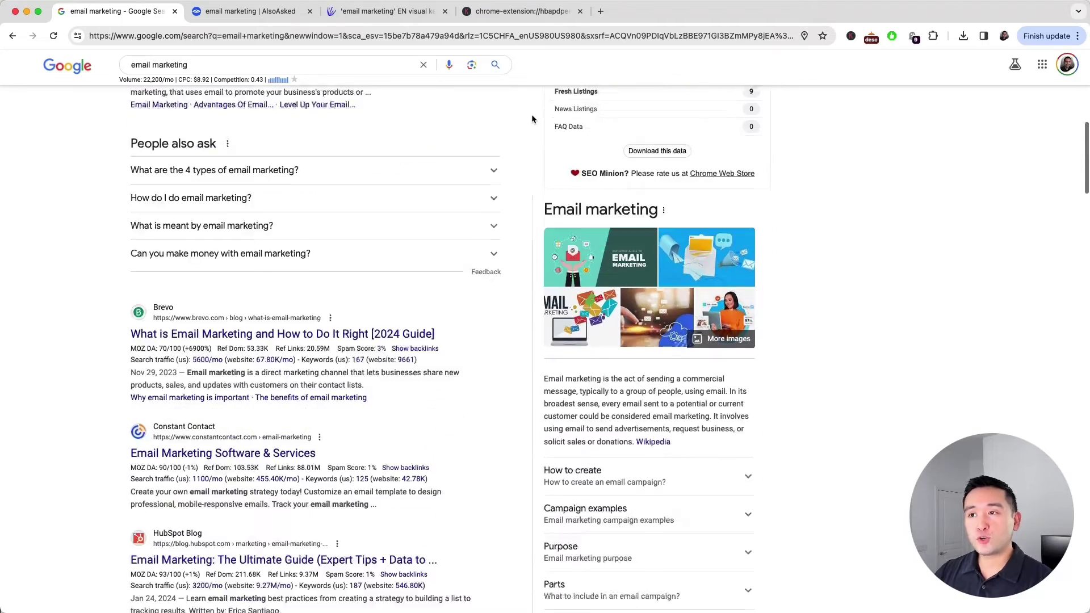
{"action": "scroll", "coordinate": [532, 114], "scroll_direction": "down", "scroll_amount": 2}
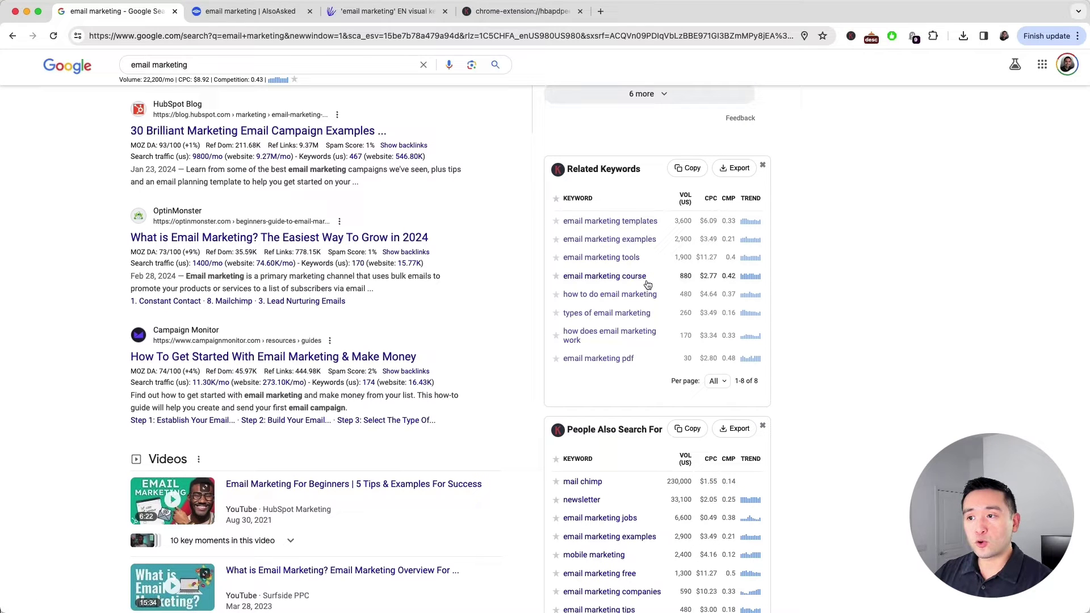
{"action": "scroll", "coordinate": [624, 355], "scroll_direction": "down", "scroll_amount": 3}
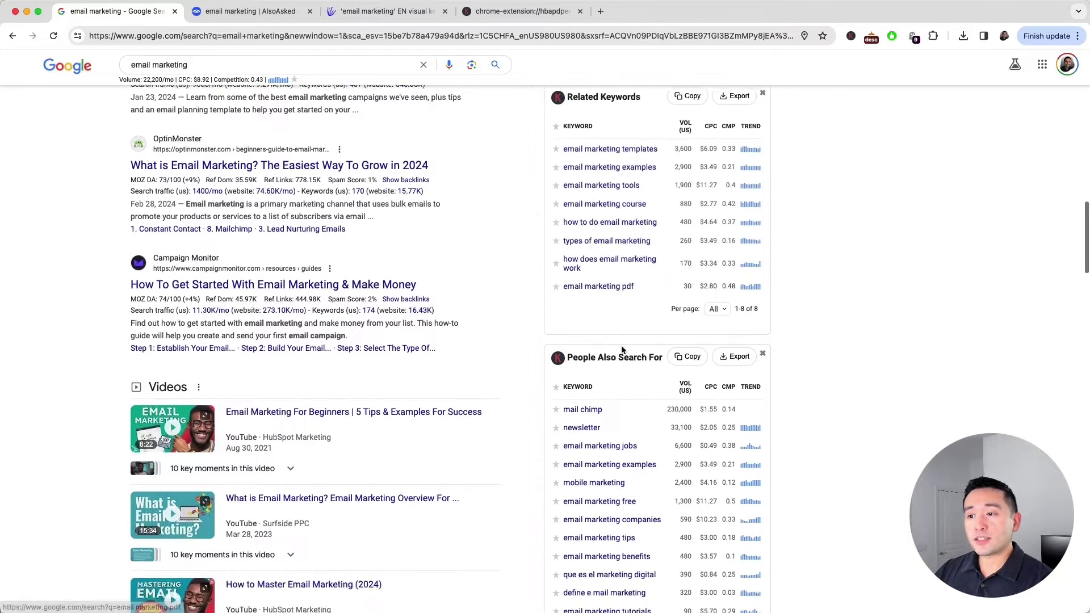
{"action": "scroll", "coordinate": [623, 349], "scroll_direction": "down", "scroll_amount": 2}
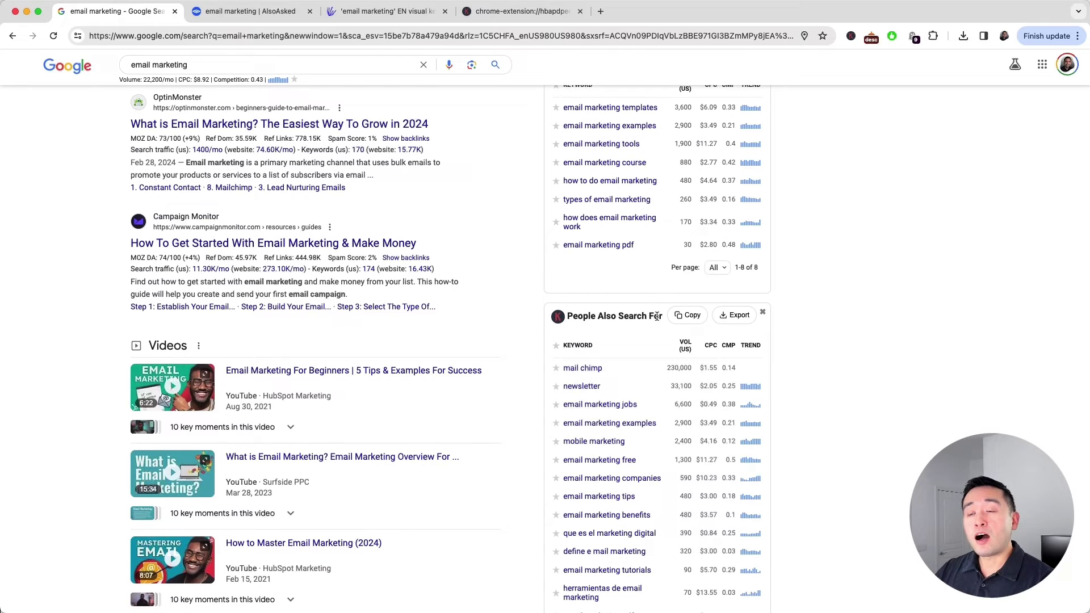
{"action": "scroll", "coordinate": [597, 426], "scroll_direction": "down", "scroll_amount": 4}
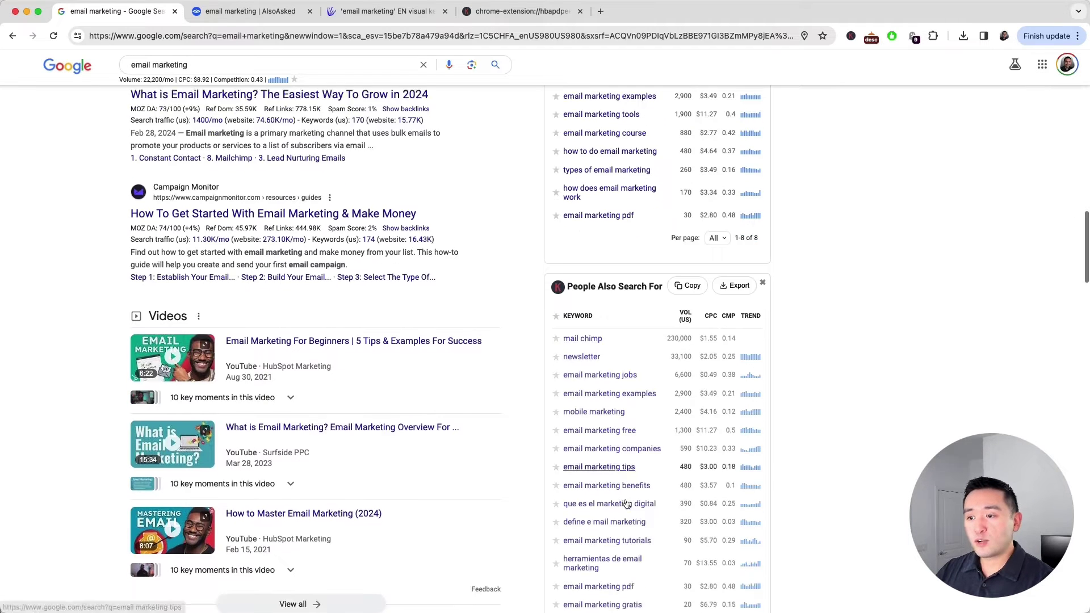
{"action": "scroll", "coordinate": [625, 335], "scroll_direction": "up", "scroll_amount": 1}
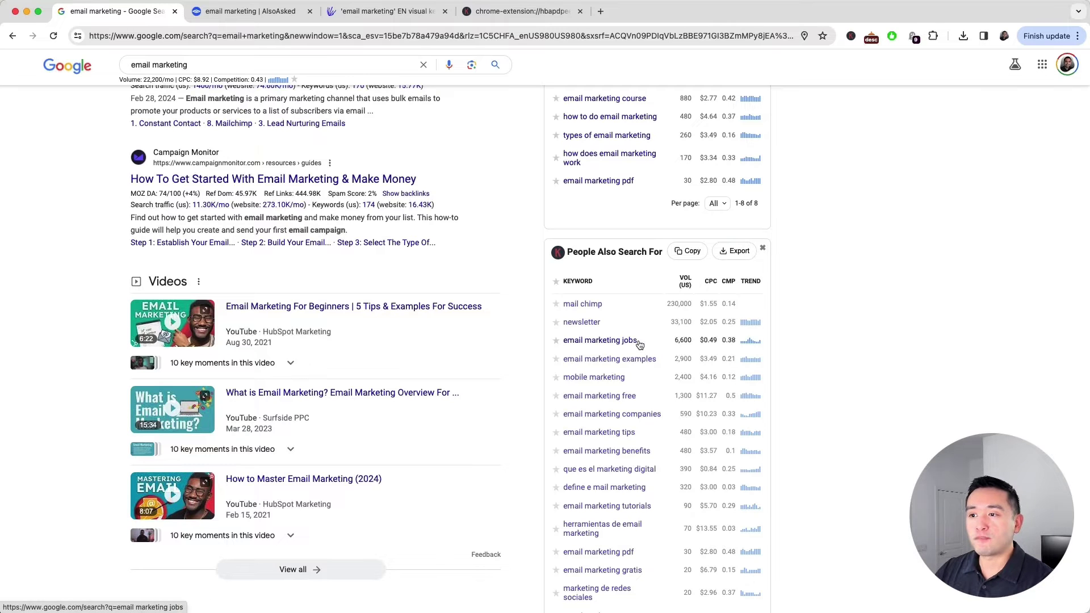
{"action": "scroll", "coordinate": [651, 429], "scroll_direction": "down", "scroll_amount": 15}
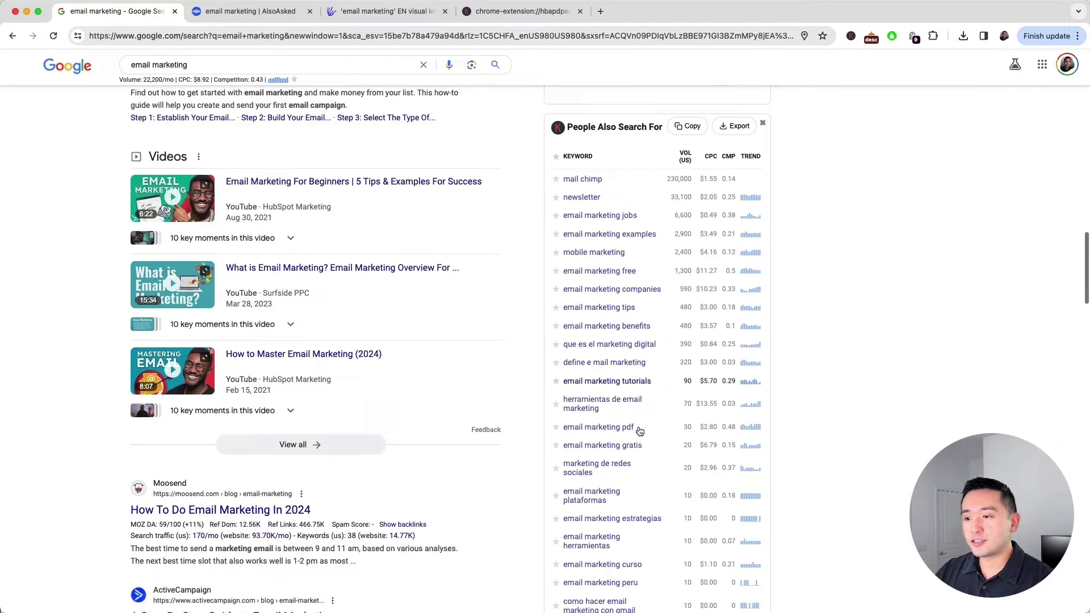
{"action": "scroll", "coordinate": [640, 431], "scroll_direction": "down", "scroll_amount": 18}
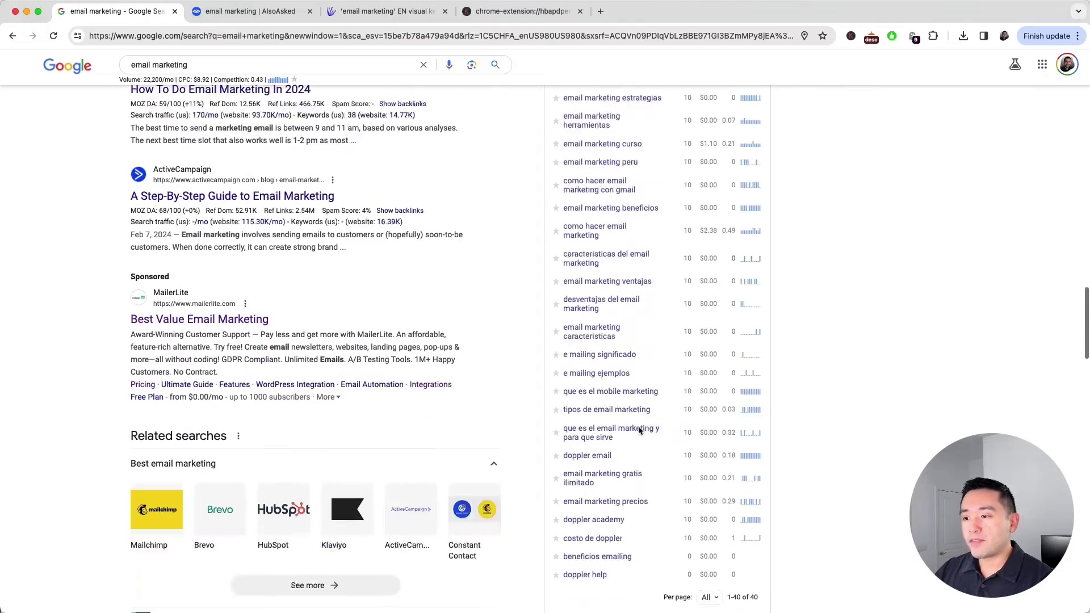
{"action": "scroll", "coordinate": [744, 335], "scroll_direction": "up", "scroll_amount": 20}
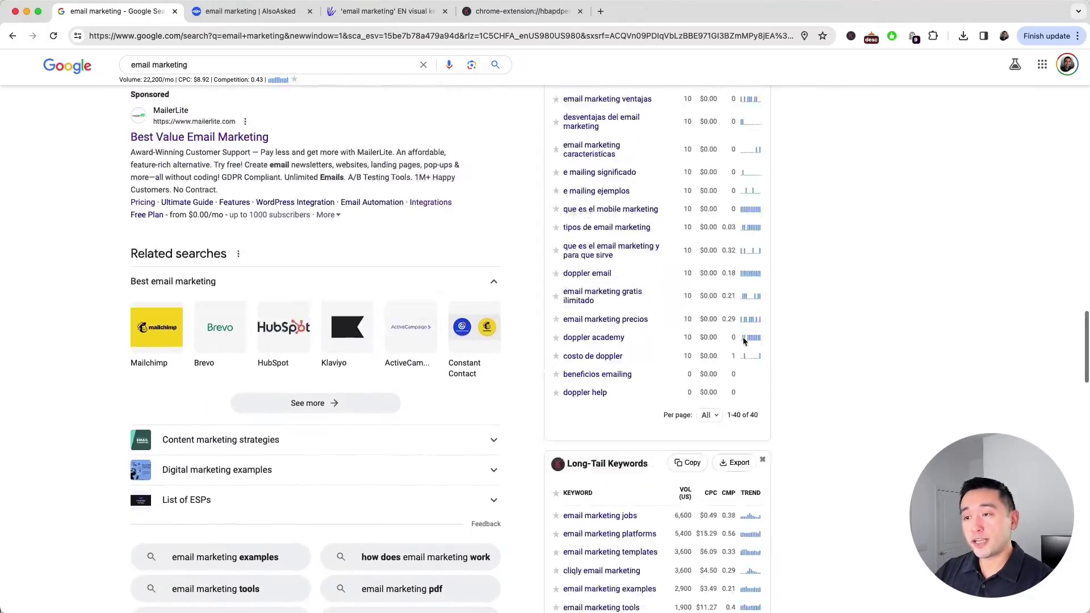
{"action": "scroll", "coordinate": [742, 344], "scroll_direction": "down", "scroll_amount": 20}
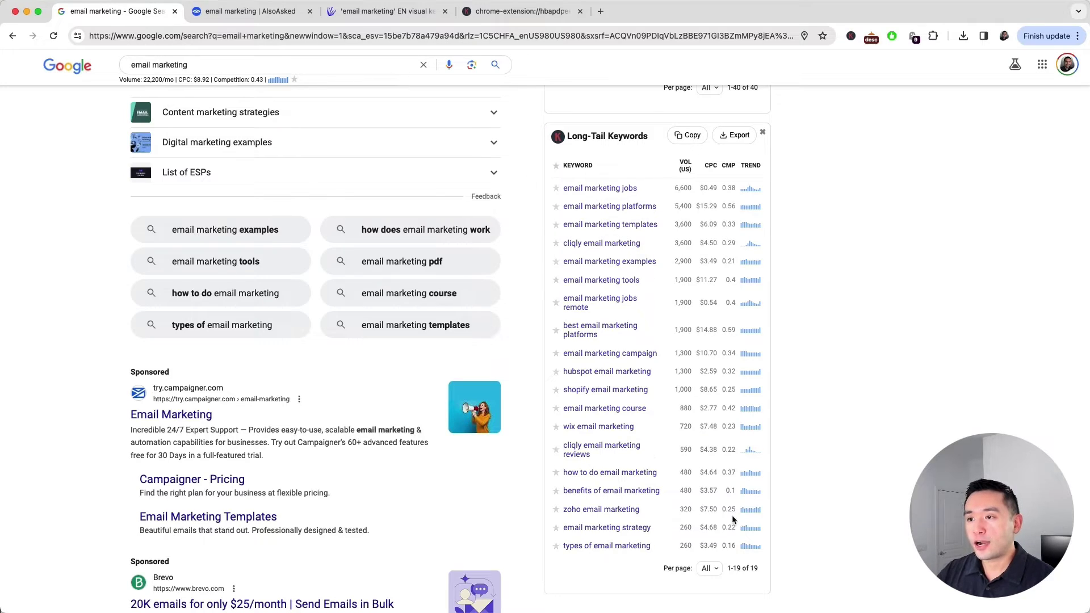
{"action": "scroll", "coordinate": [673, 421], "scroll_direction": "down", "scroll_amount": 1}
{"action": "scroll", "coordinate": [674, 422], "scroll_direction": "up", "scroll_amount": 10}
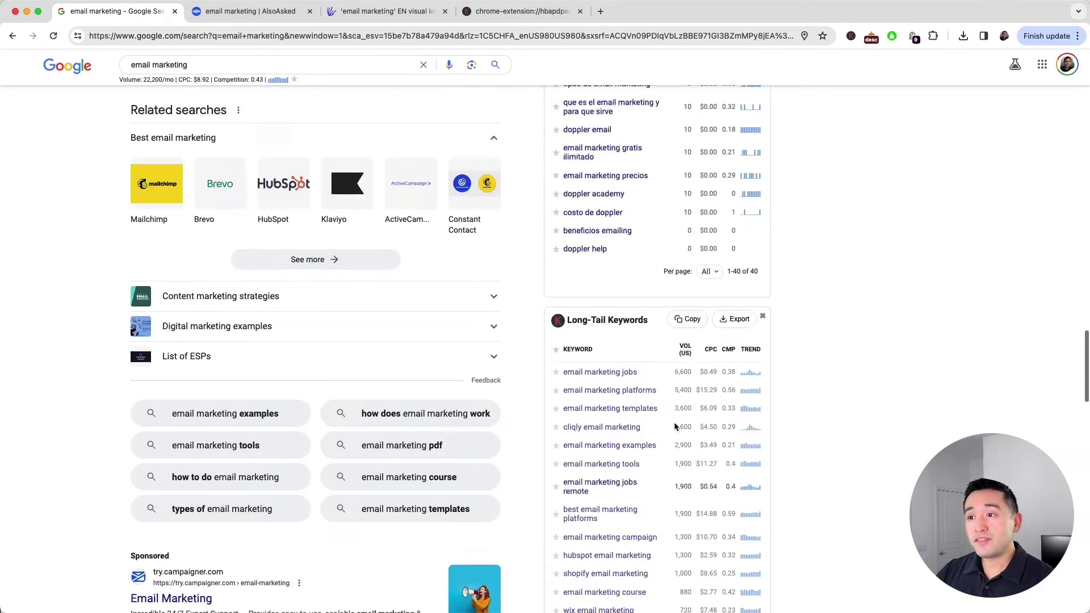
{"action": "scroll", "coordinate": [674, 428], "scroll_direction": "up", "scroll_amount": 15}
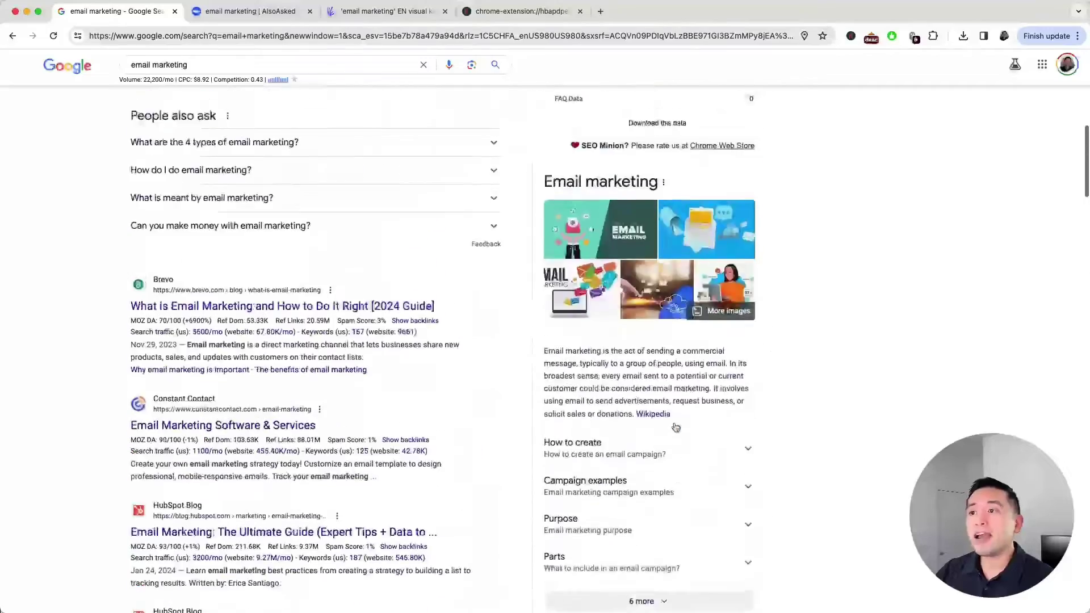
{"action": "scroll", "coordinate": [675, 427], "scroll_direction": "up", "scroll_amount": 4}
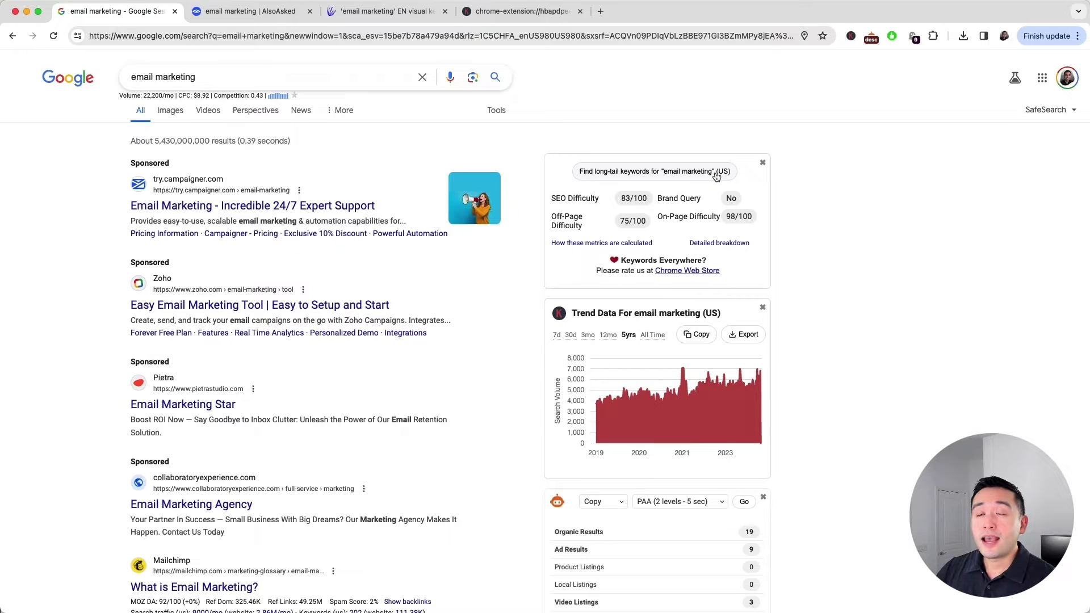
- Switch to the Keywords Everywhere results tab and mark the 933 keyword count
{"action": "left_click", "coordinate": [525, 12]}
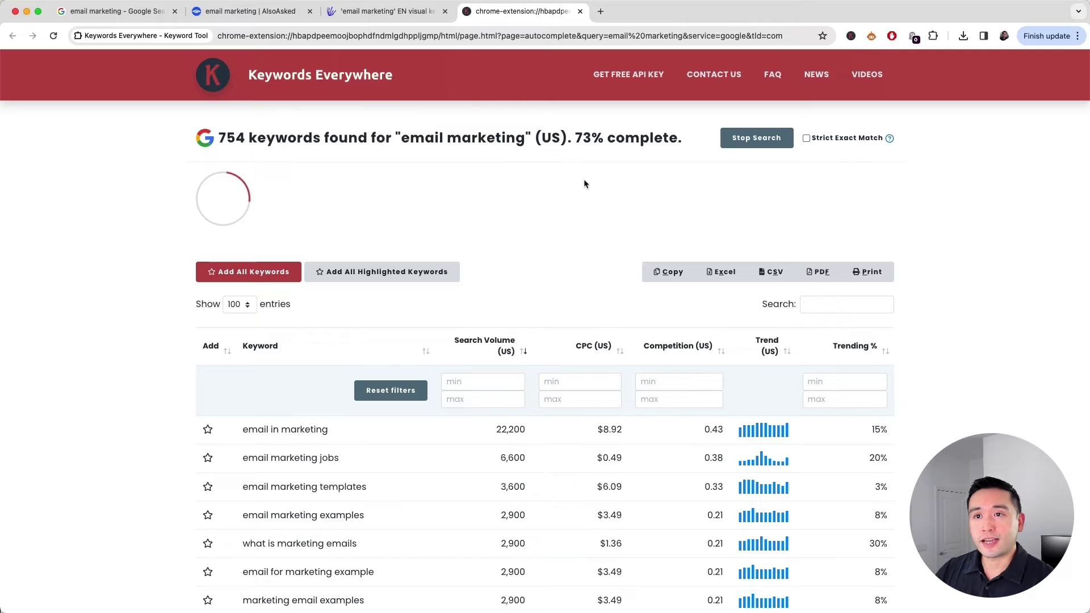
{"action": "left_click_drag", "start_coordinate": [221, 139], "coordinate": [275, 141]}
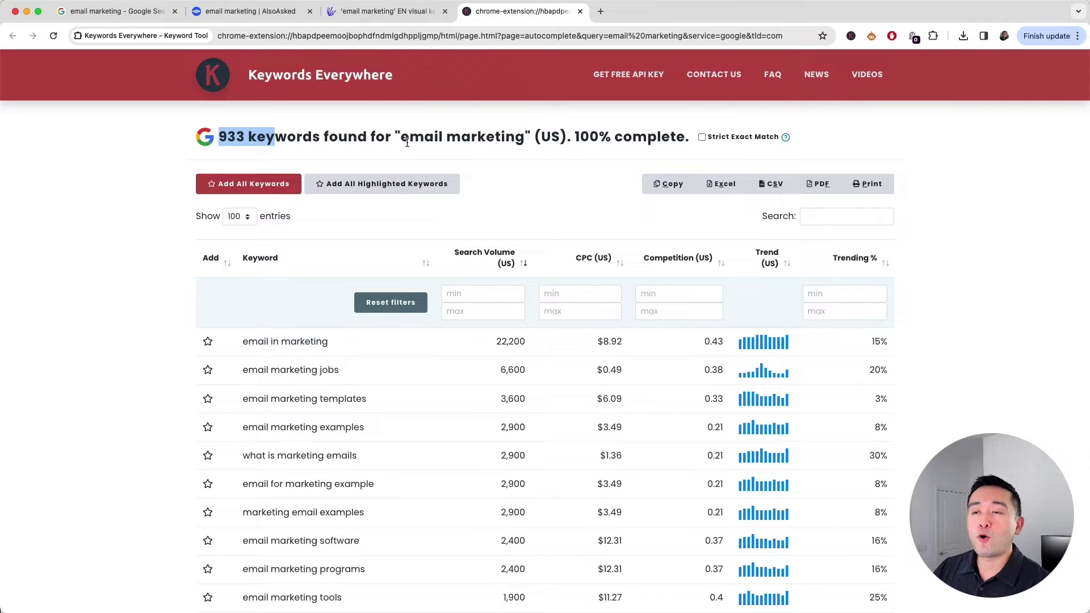
{"action": "left_click_drag", "start_coordinate": [403, 140], "coordinate": [493, 141]}
{"action": "scroll", "coordinate": [492, 142], "scroll_direction": "down", "scroll_amount": 5}
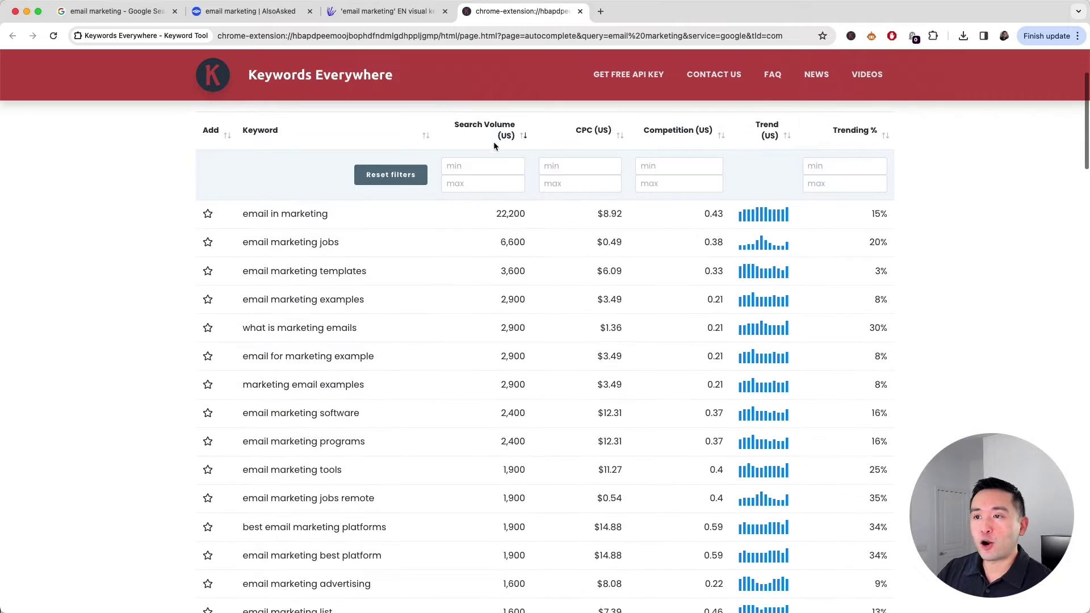
{"action": "scroll", "coordinate": [593, 230], "scroll_direction": "up", "scroll_amount": 5}
{"action": "left_click", "coordinate": [593, 230]}
{"action": "scroll", "coordinate": [593, 230], "scroll_direction": "down", "scroll_amount": 5}
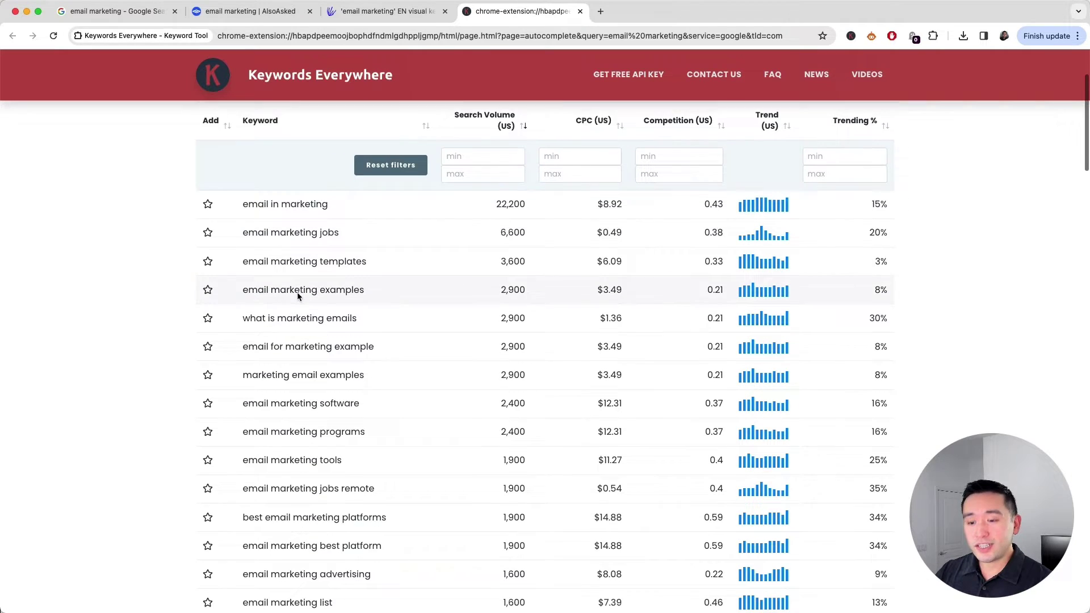
- Find 'email marketing' matches in the keyword table, then close the find bar to clear highlights
{"action": "key", "text": "super+f"}
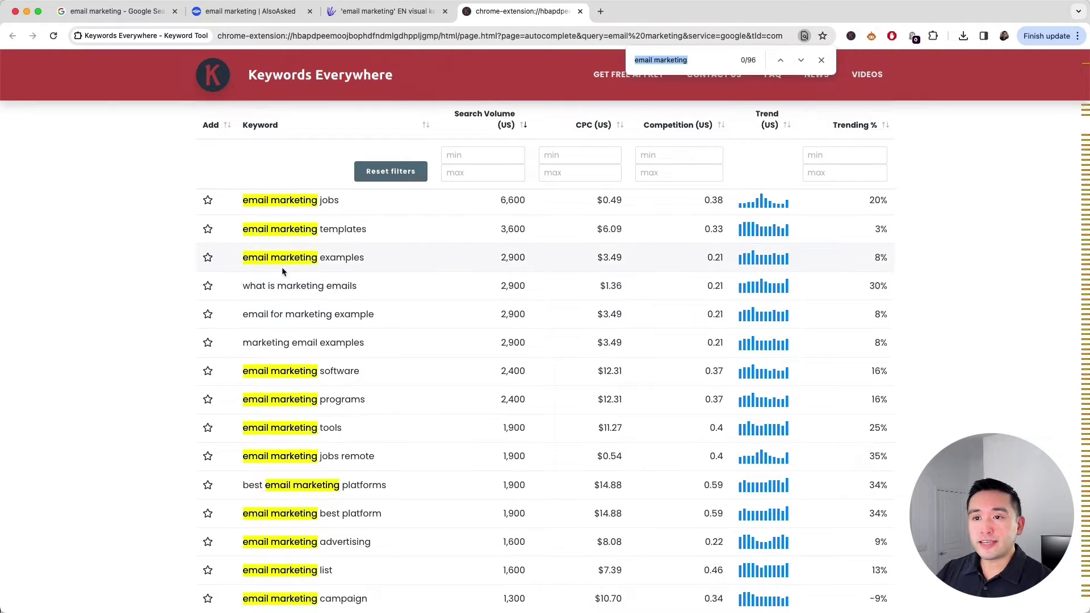
{"action": "scroll", "coordinate": [318, 287], "scroll_direction": "down", "scroll_amount": 2}
{"action": "scroll", "coordinate": [318, 287], "scroll_direction": "down", "scroll_amount": 6}
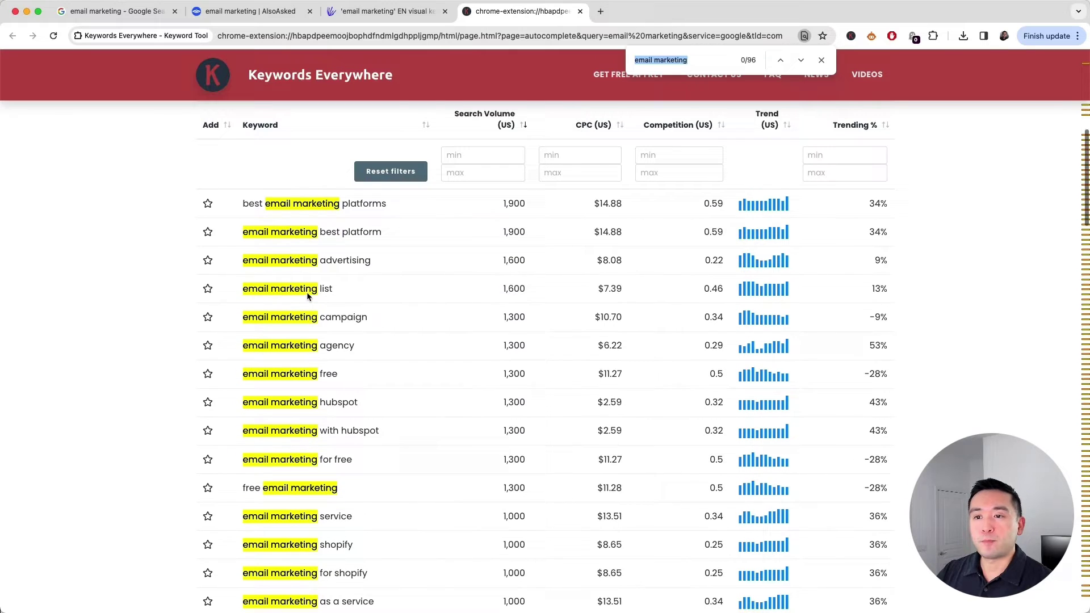
{"action": "scroll", "coordinate": [319, 291], "scroll_direction": "down", "scroll_amount": 8}
{"action": "scroll", "coordinate": [327, 295], "scroll_direction": "up", "scroll_amount": 4}
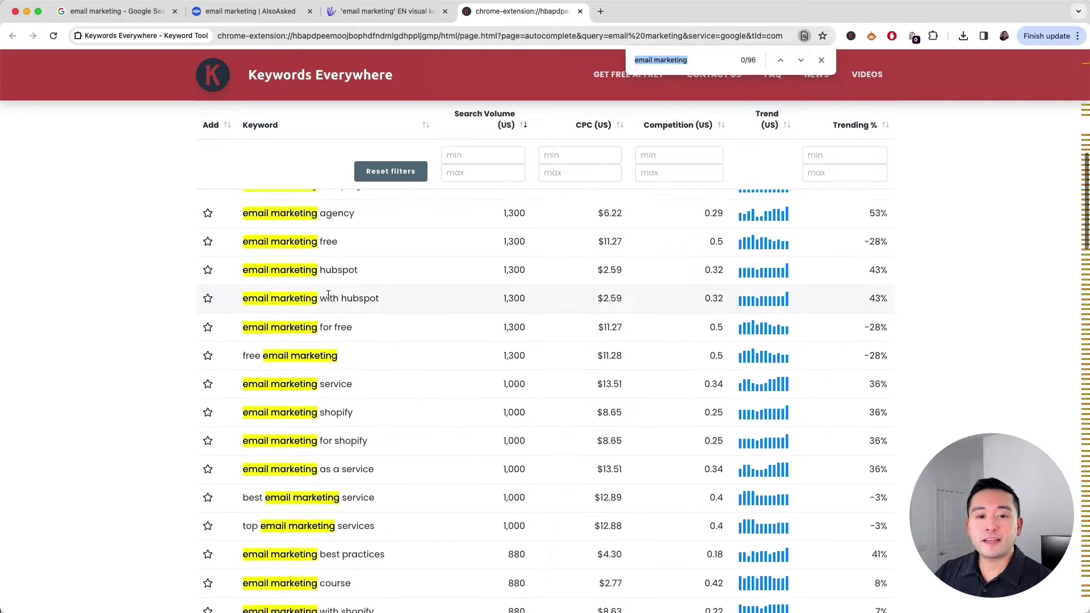
{"action": "scroll", "coordinate": [346, 307], "scroll_direction": "up", "scroll_amount": 5}
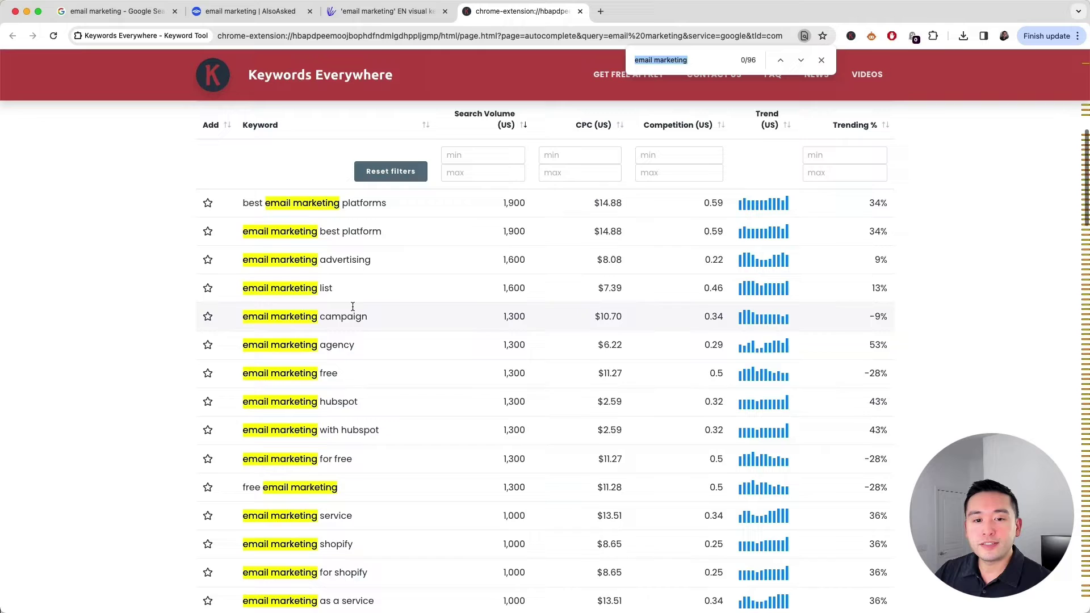
{"action": "scroll", "coordinate": [352, 309], "scroll_direction": "up", "scroll_amount": 10}
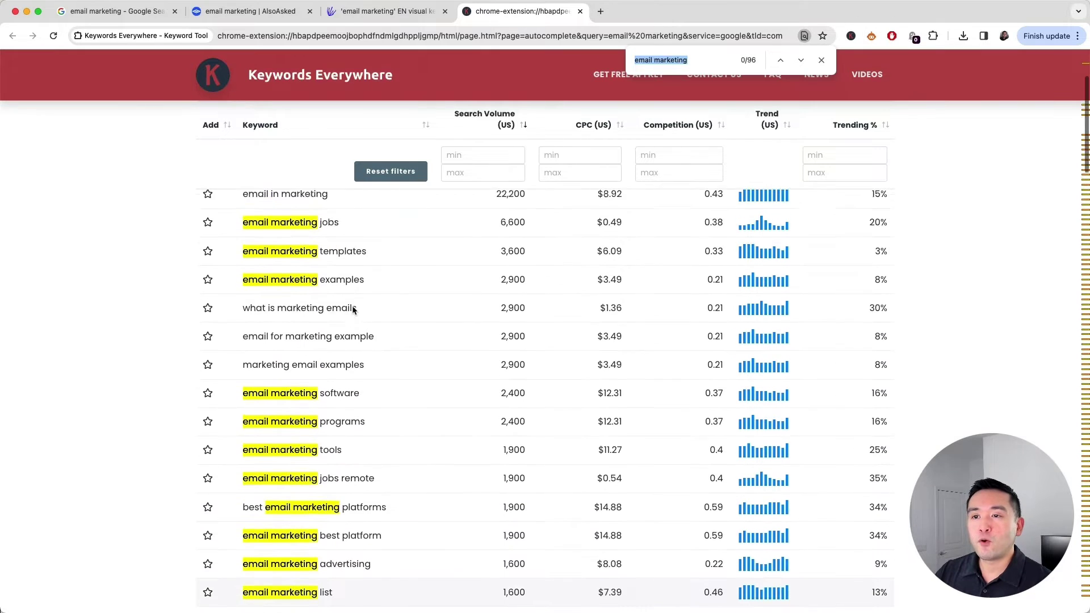
{"action": "scroll", "coordinate": [352, 310], "scroll_direction": "down", "scroll_amount": 5}
{"action": "scroll", "coordinate": [397, 303], "scroll_direction": "up", "scroll_amount": 1}
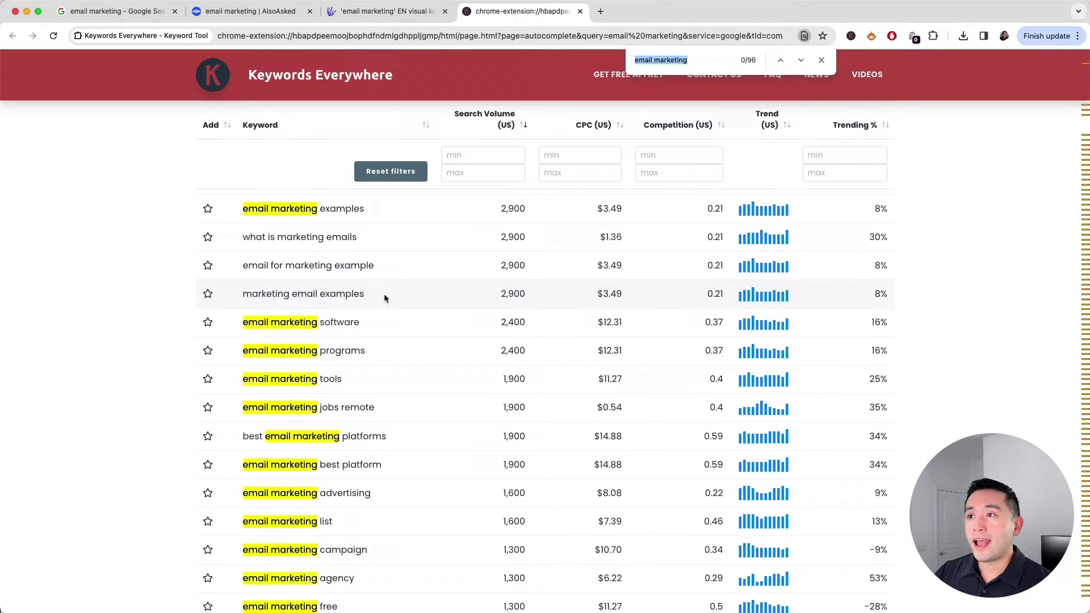
{"action": "left_click", "coordinate": [821, 61]}
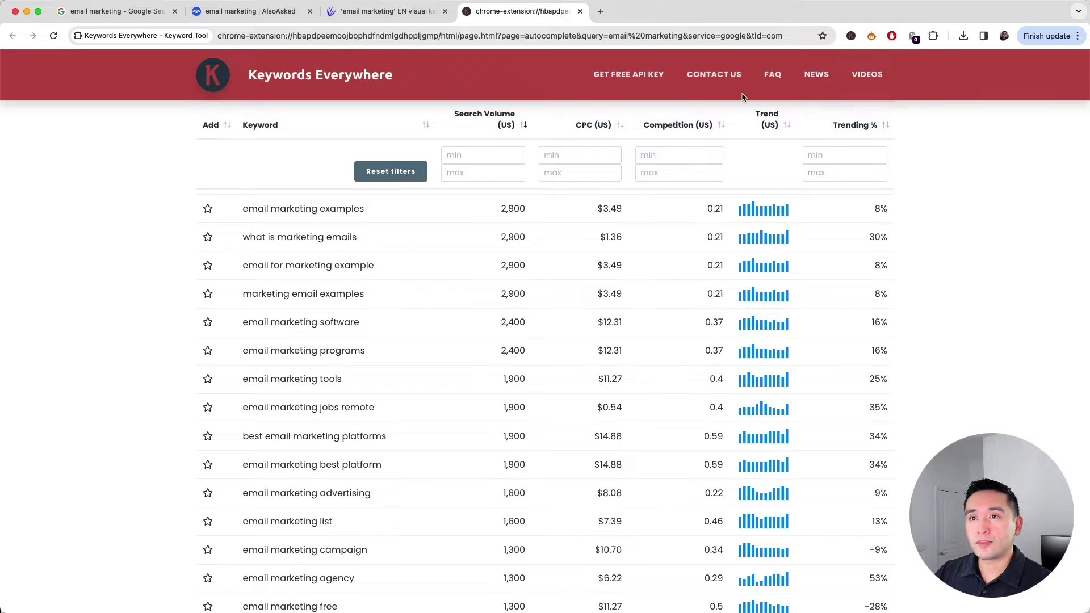
- Return to Google and scroll to Related Keywords, e.g. 'email marketing templates' at 3,600/mo
{"action": "left_click", "coordinate": [139, 11]}
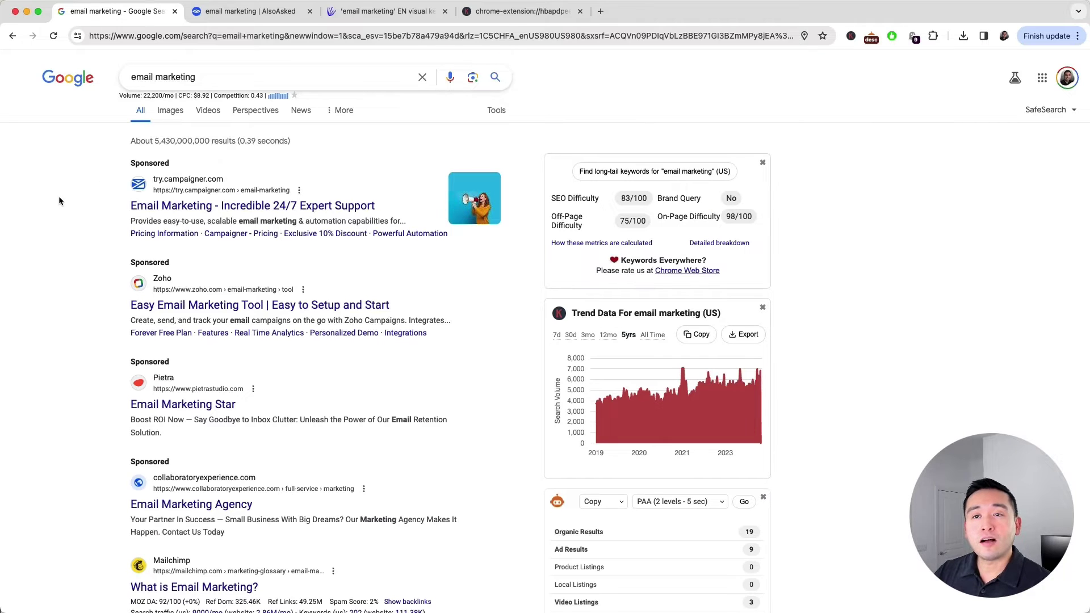
{"action": "scroll", "coordinate": [59, 199], "scroll_direction": "down", "scroll_amount": 6}
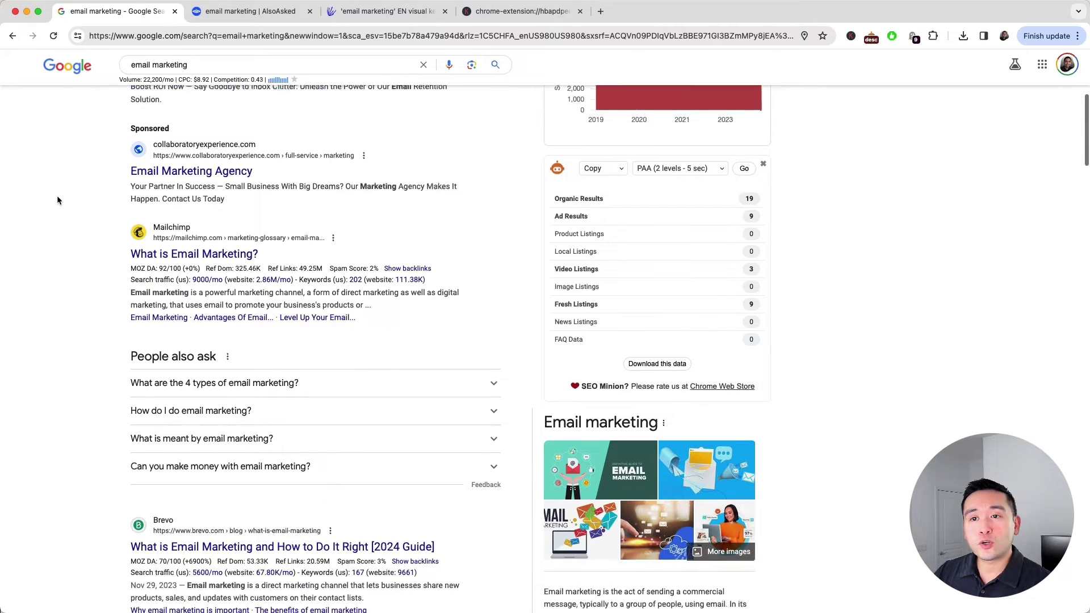
{"action": "scroll", "coordinate": [62, 332], "scroll_direction": "down", "scroll_amount": 4}
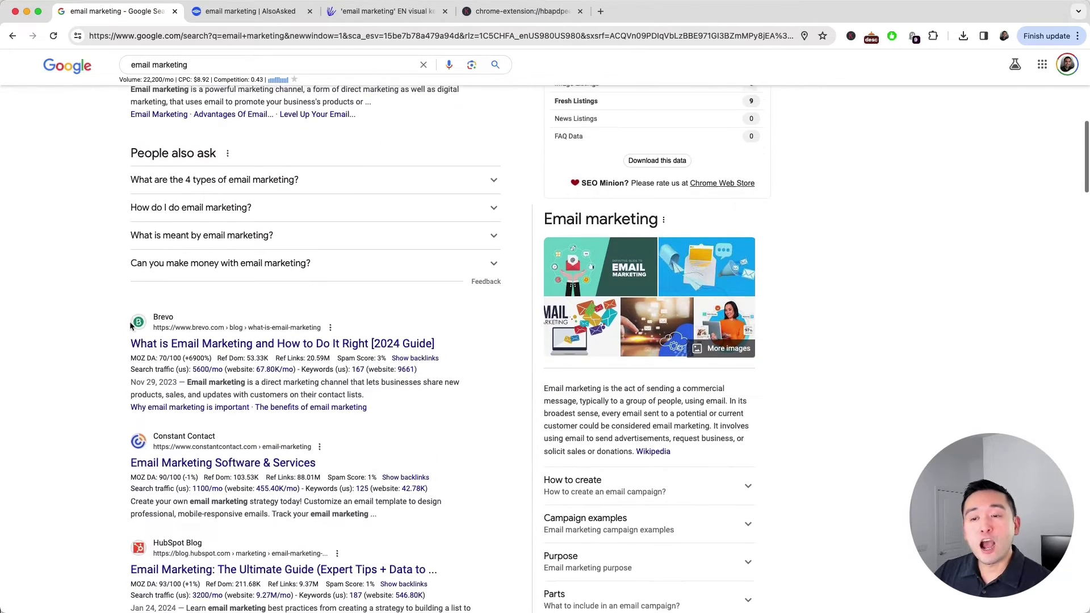
{"action": "scroll", "coordinate": [93, 316], "scroll_direction": "down", "scroll_amount": 1}
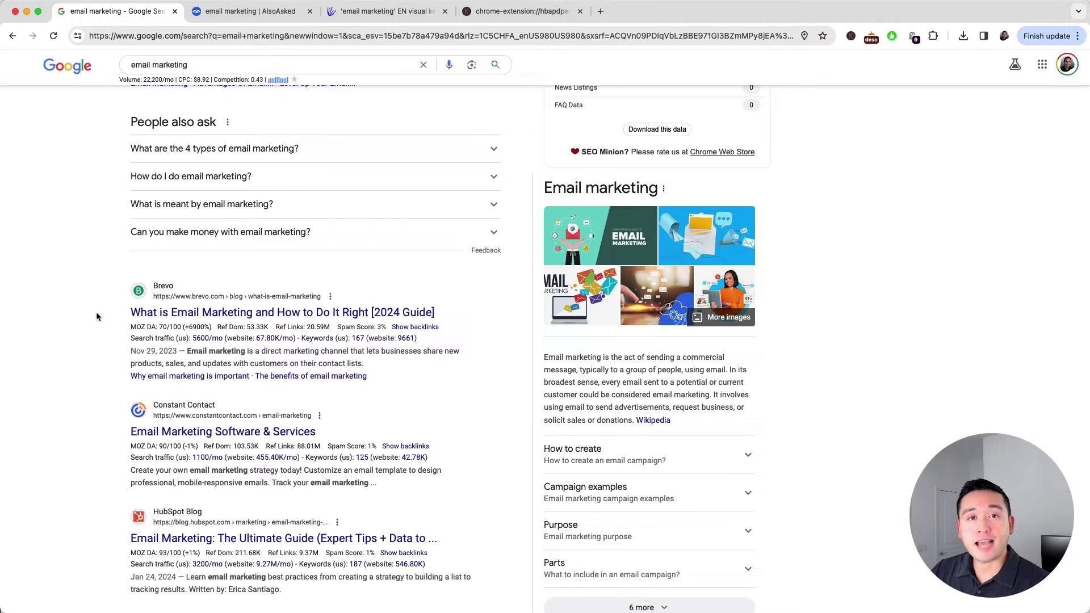
{"action": "scroll", "coordinate": [97, 316], "scroll_direction": "down", "scroll_amount": 1}
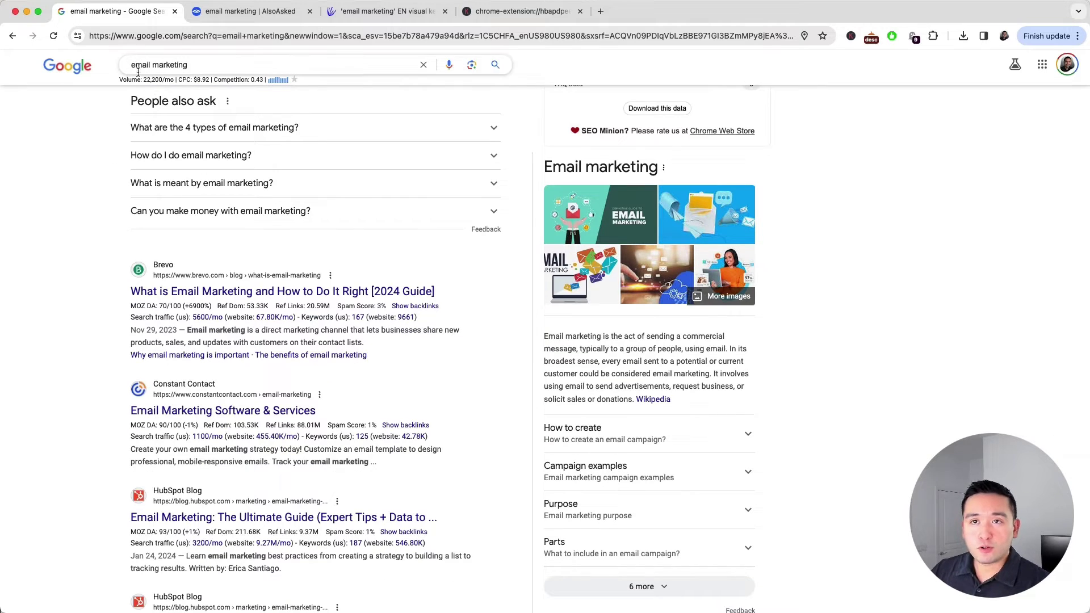
{"action": "scroll", "coordinate": [63, 224], "scroll_direction": "down", "scroll_amount": 2}
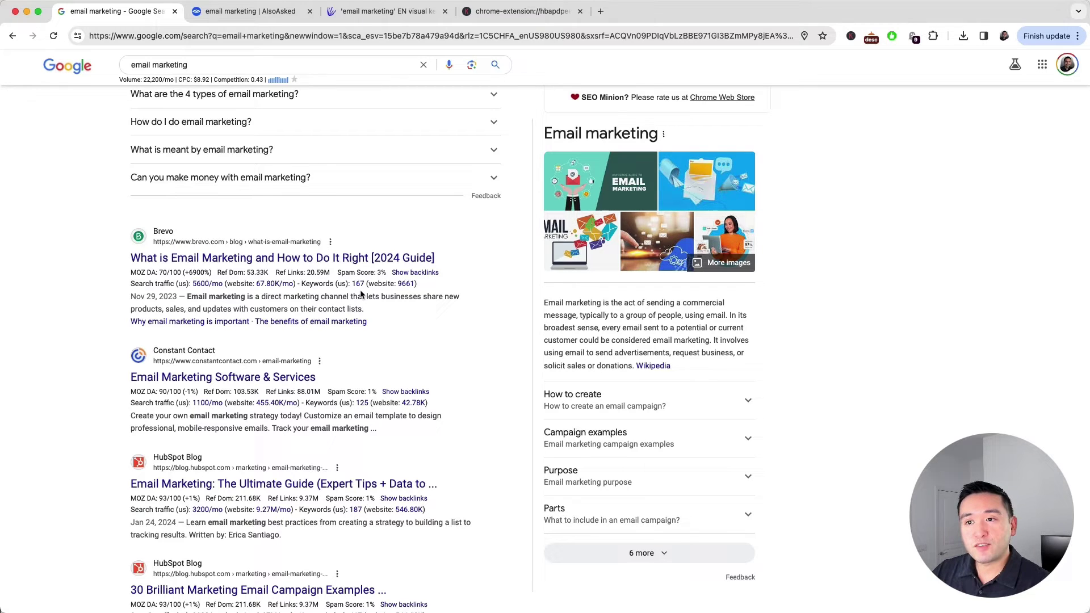
{"action": "scroll", "coordinate": [420, 359], "scroll_direction": "down", "scroll_amount": 3}
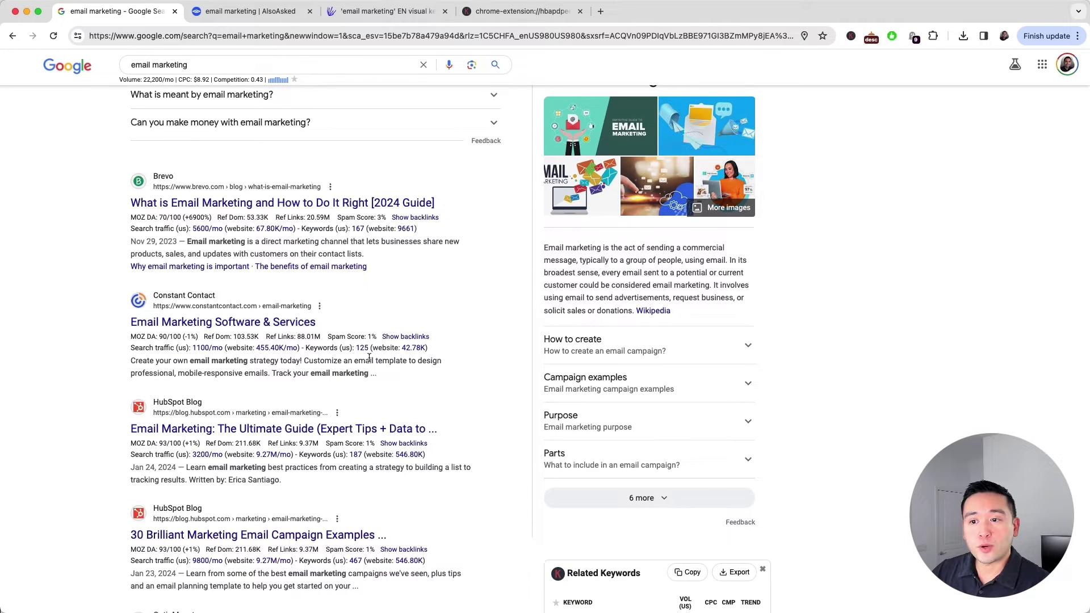
{"action": "scroll", "coordinate": [369, 358], "scroll_direction": "down", "scroll_amount": 5}
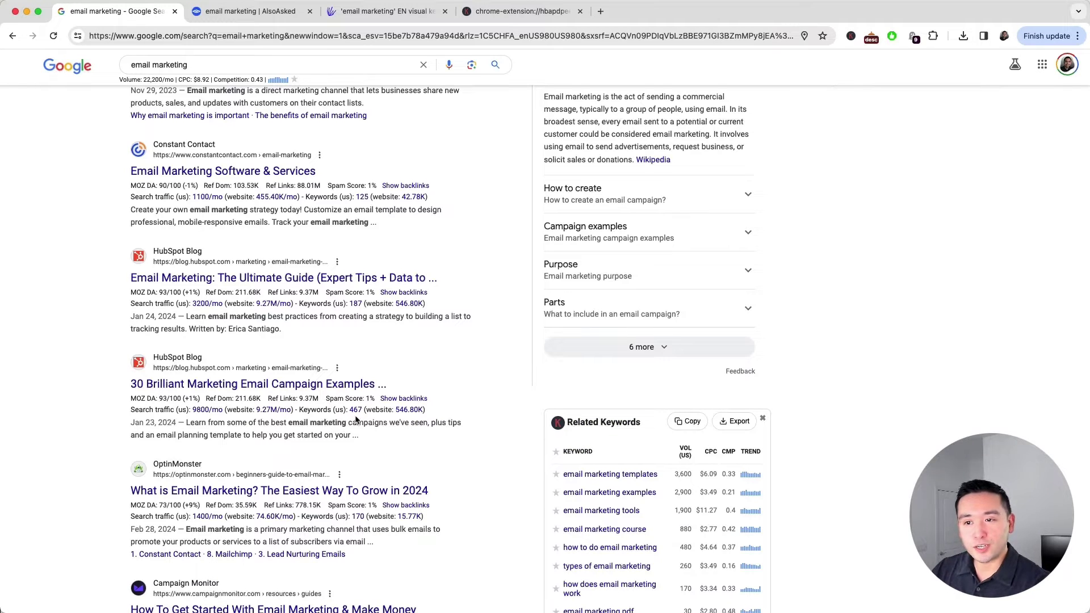
{"action": "scroll", "coordinate": [343, 427], "scroll_direction": "down", "scroll_amount": 1}
{"action": "scroll", "coordinate": [343, 427], "scroll_direction": "down", "scroll_amount": 1}
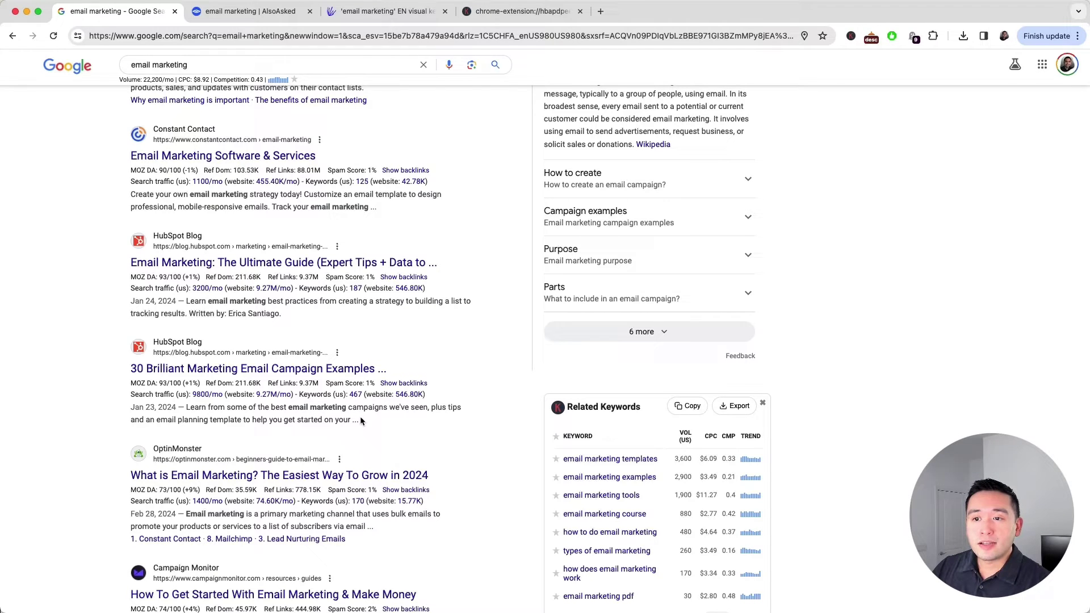
- Open and review the 467-keyword list for HubSpot's email-marketing-examples article
{"action": "left_click", "coordinate": [356, 395]}
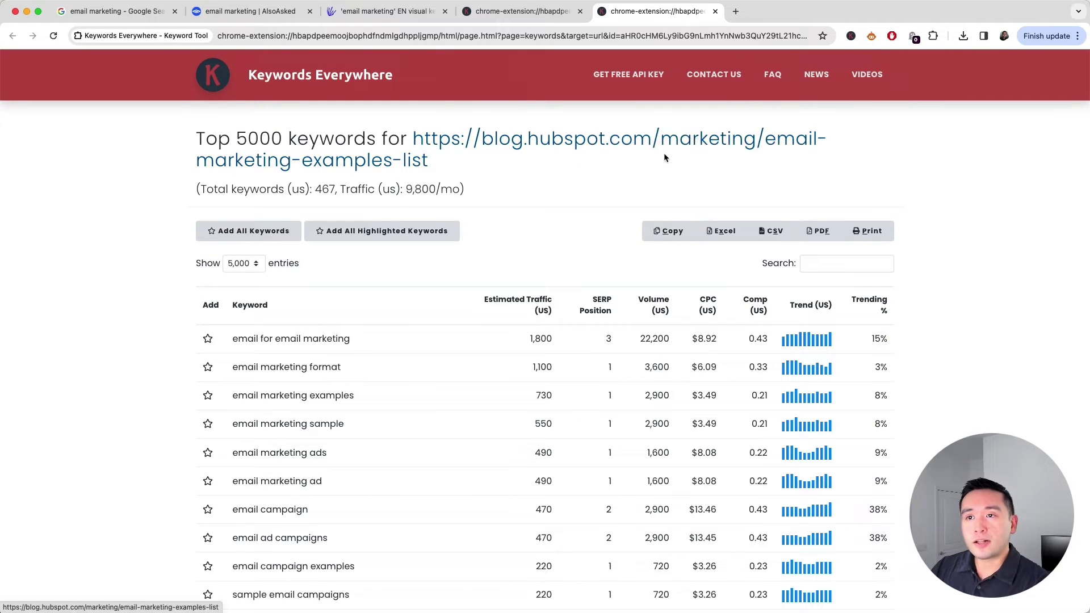
{"action": "scroll", "coordinate": [543, 233], "scroll_direction": "down", "scroll_amount": 2}
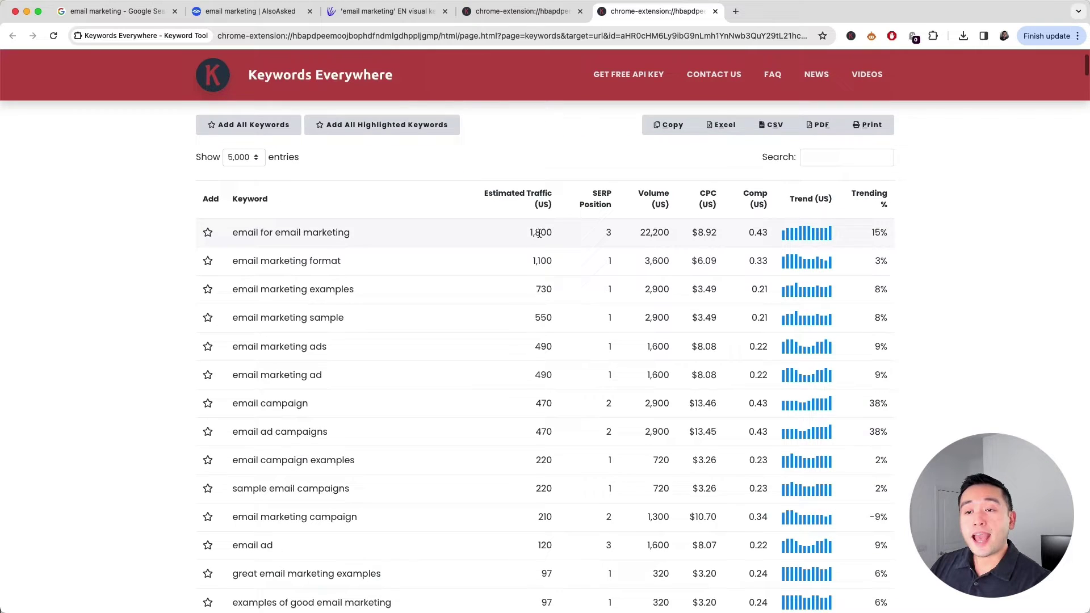
{"action": "scroll", "coordinate": [539, 233], "scroll_direction": "down", "scroll_amount": 2}
{"action": "scroll", "coordinate": [444, 282], "scroll_direction": "up", "scroll_amount": 2}
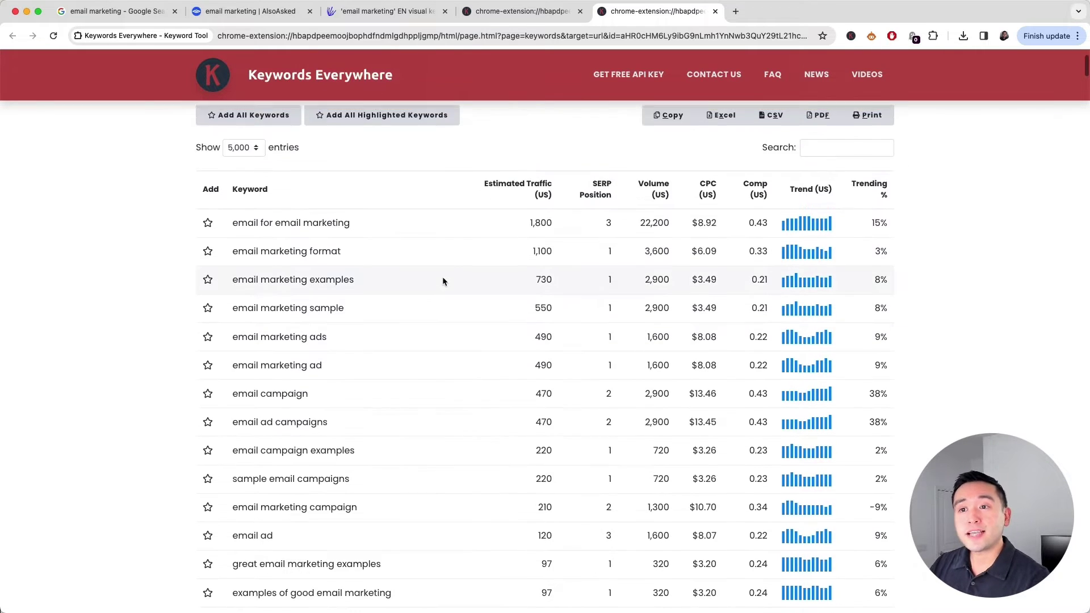
{"action": "scroll", "coordinate": [444, 282], "scroll_direction": "up", "scroll_amount": 2}
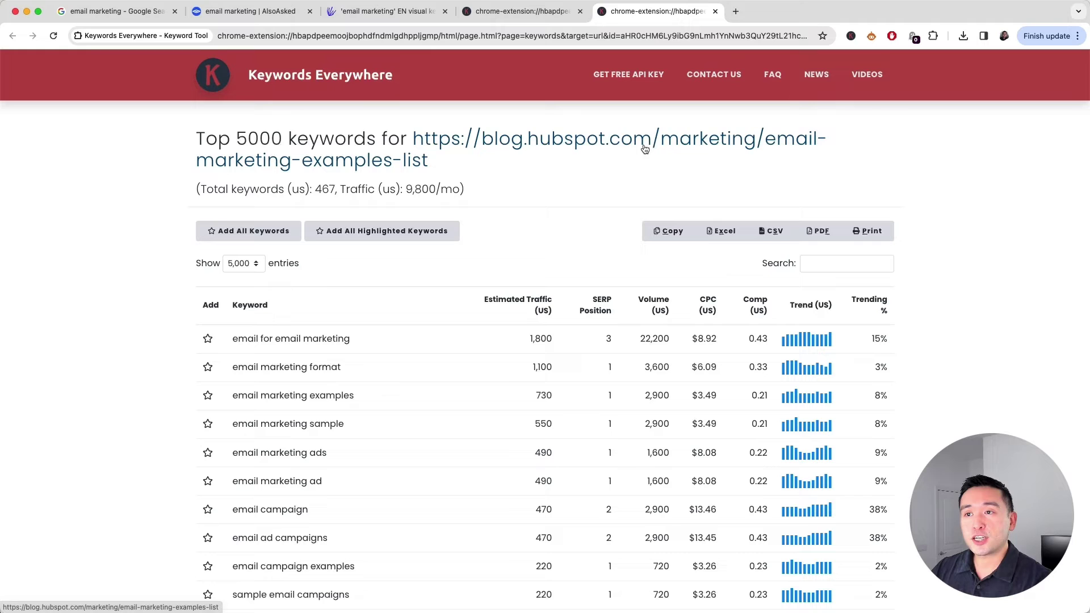
{"action": "scroll", "coordinate": [619, 152], "scroll_direction": "down", "scroll_amount": 2}
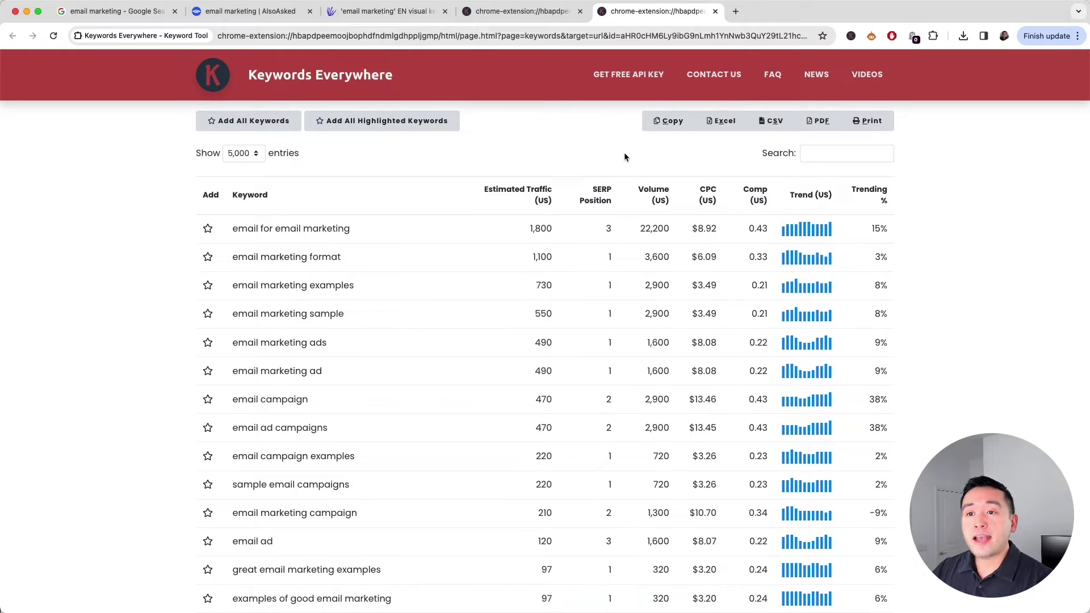
{"action": "scroll", "coordinate": [383, 307], "scroll_direction": "down", "scroll_amount": 1}
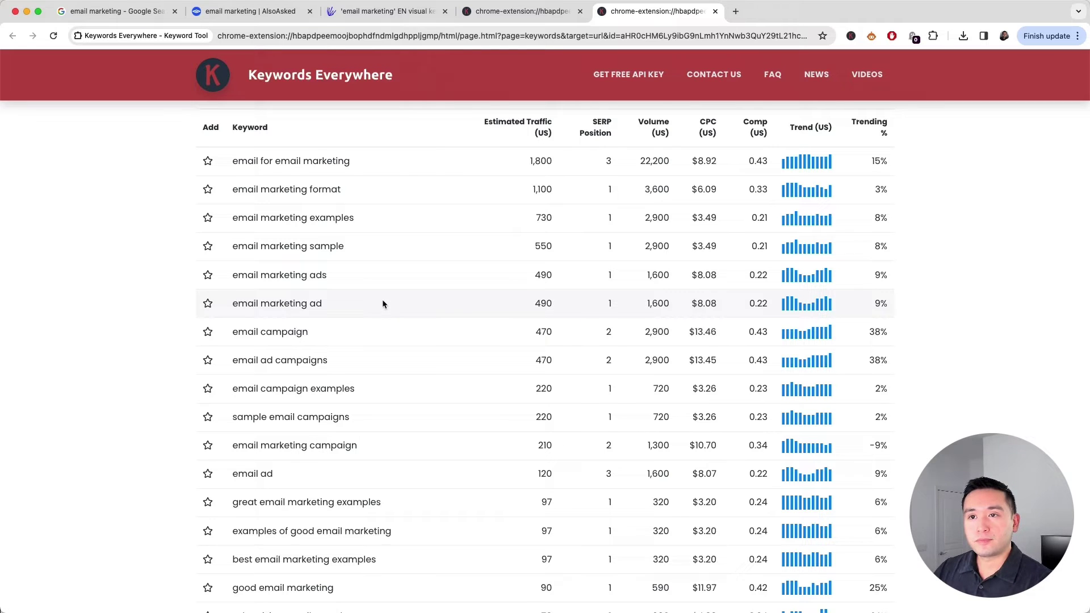
{"action": "scroll", "coordinate": [492, 257], "scroll_direction": "up", "scroll_amount": 3}
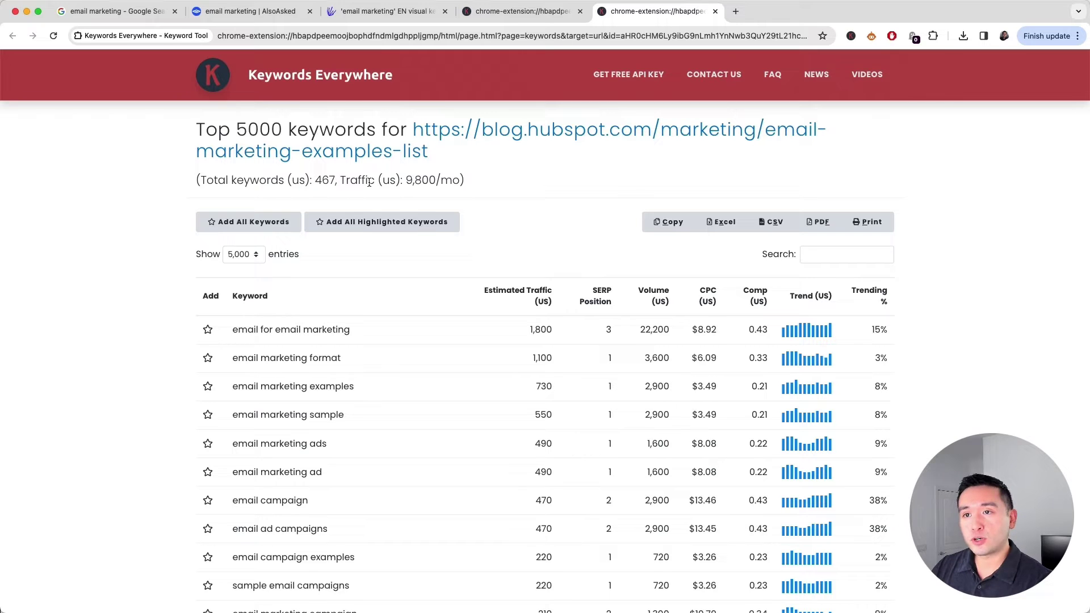
- Glance back at the autocomplete keyword list, then return to the Google results
{"action": "left_click", "coordinate": [518, 12]}
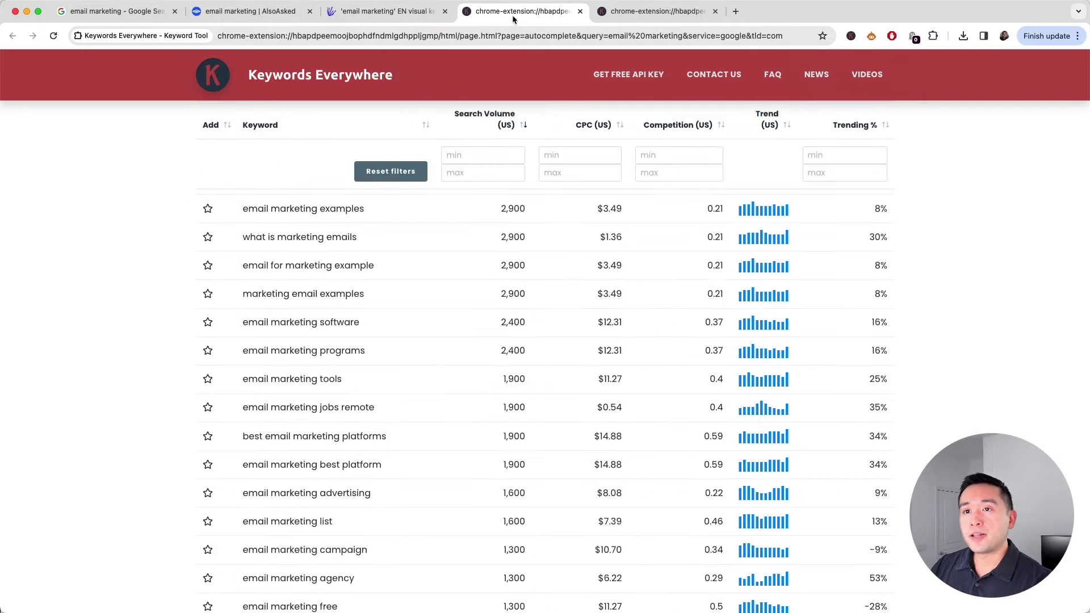
{"action": "scroll", "coordinate": [263, 177], "scroll_direction": "up", "scroll_amount": 3}
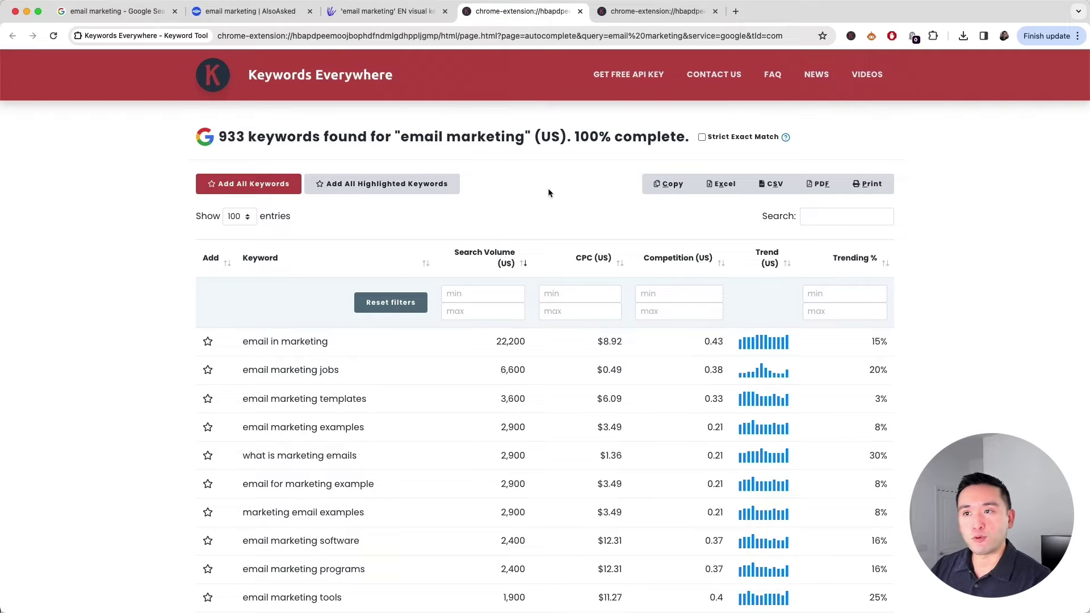
{"action": "left_click", "coordinate": [152, 21]}
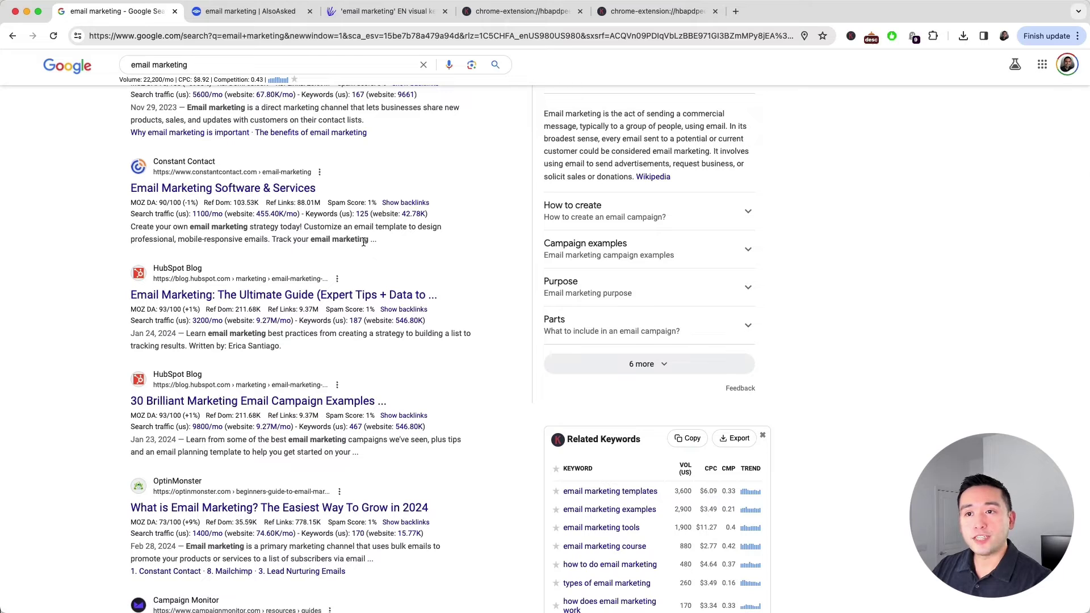
- Scroll the Google results until People also ask and the SEO Minion panel both show
{"action": "scroll", "coordinate": [374, 258], "scroll_direction": "up", "scroll_amount": 2}
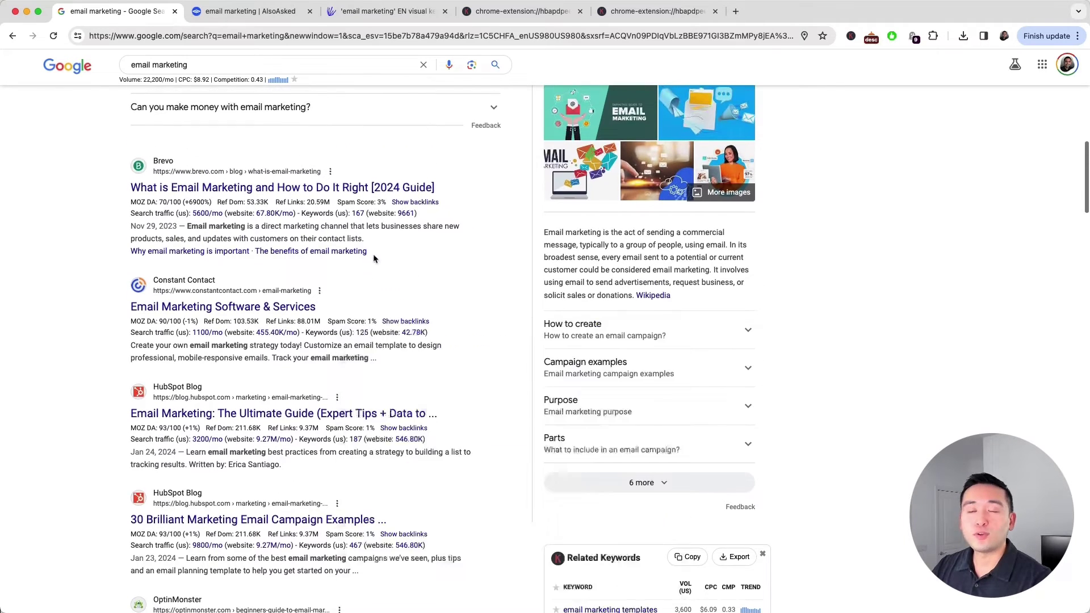
{"action": "scroll", "coordinate": [373, 259], "scroll_direction": "up", "scroll_amount": 5}
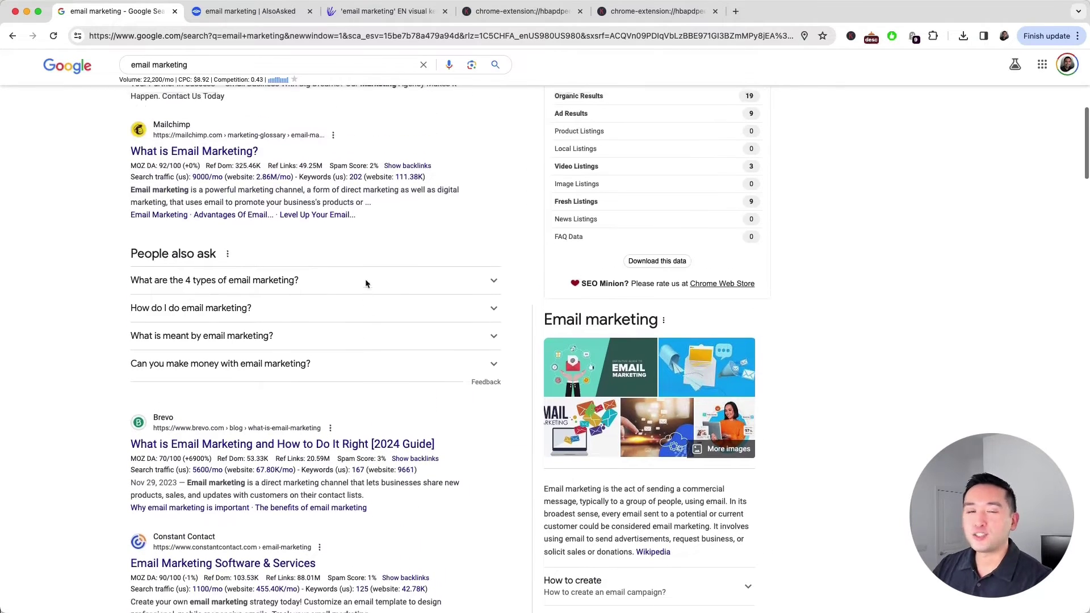
{"action": "scroll", "coordinate": [366, 282], "scroll_direction": "up", "scroll_amount": 3}
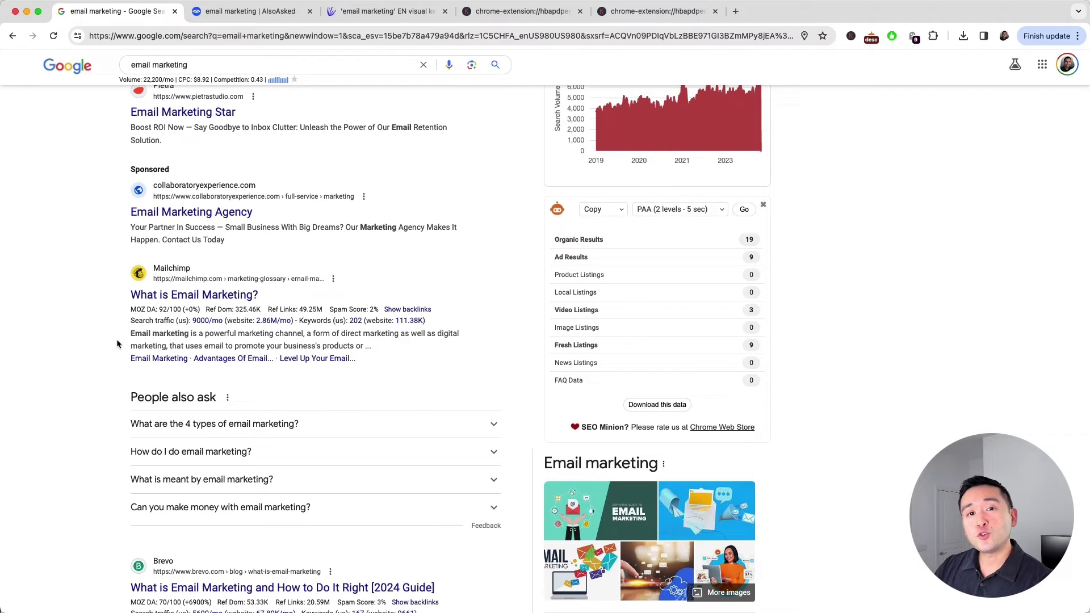
{"action": "scroll", "coordinate": [116, 344], "scroll_direction": "down", "scroll_amount": 1}
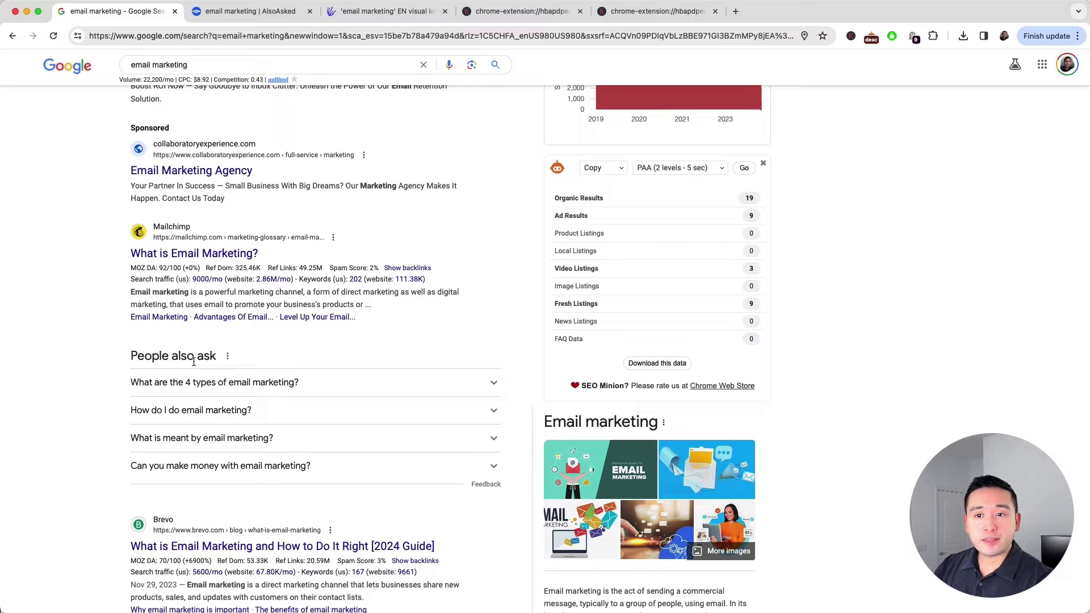
{"action": "scroll", "coordinate": [256, 397], "scroll_direction": "down", "scroll_amount": 1}
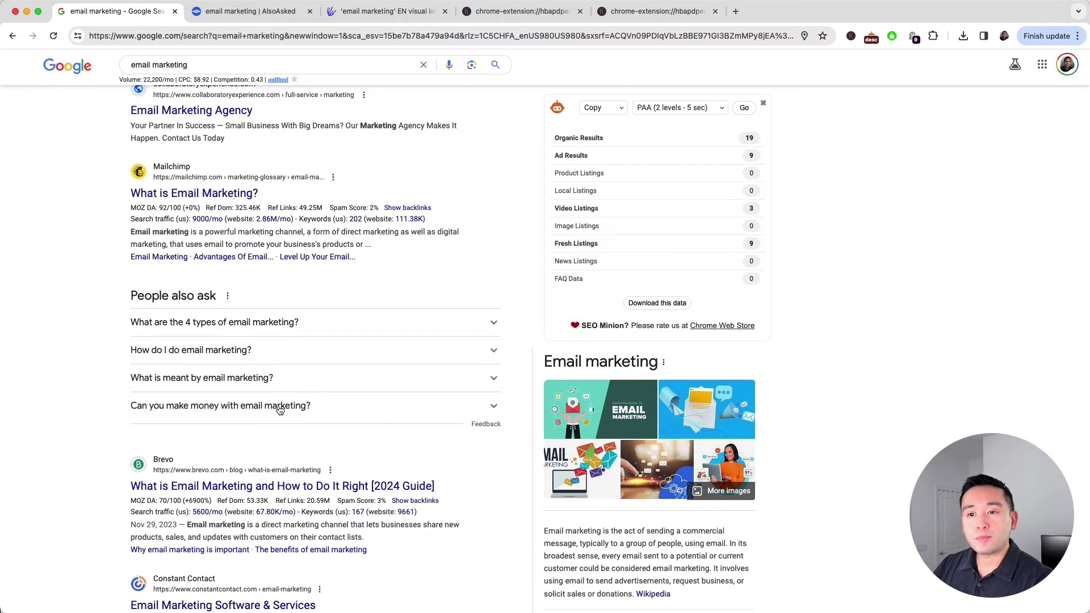
{"action": "scroll", "coordinate": [276, 418], "scroll_direction": "down", "scroll_amount": 1}
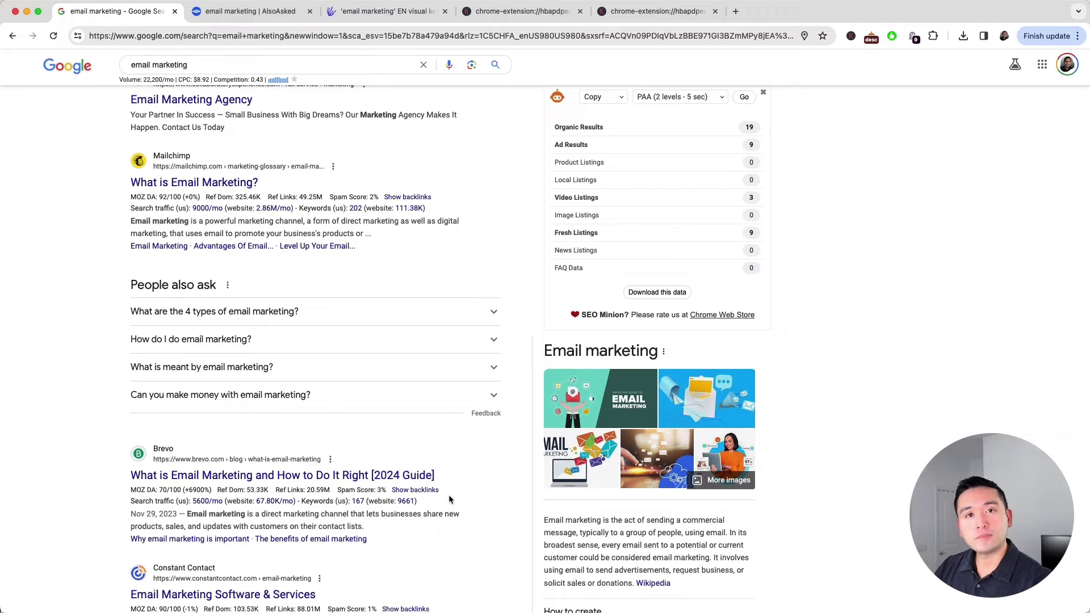
{"action": "scroll", "coordinate": [443, 443], "scroll_direction": "up", "scroll_amount": 3}
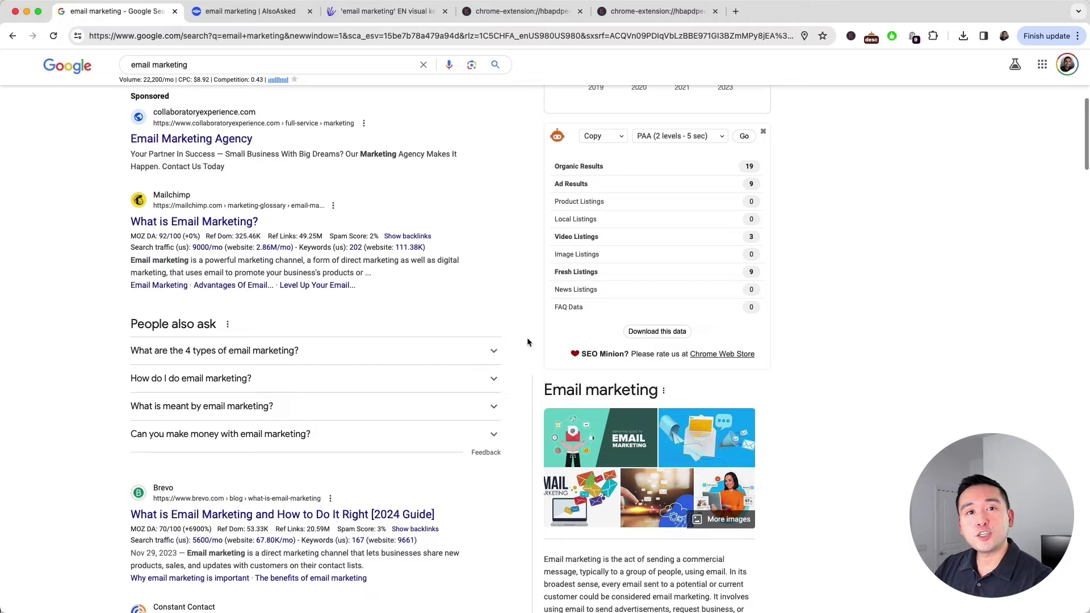
{"action": "scroll", "coordinate": [611, 298], "scroll_direction": "up", "scroll_amount": 2}
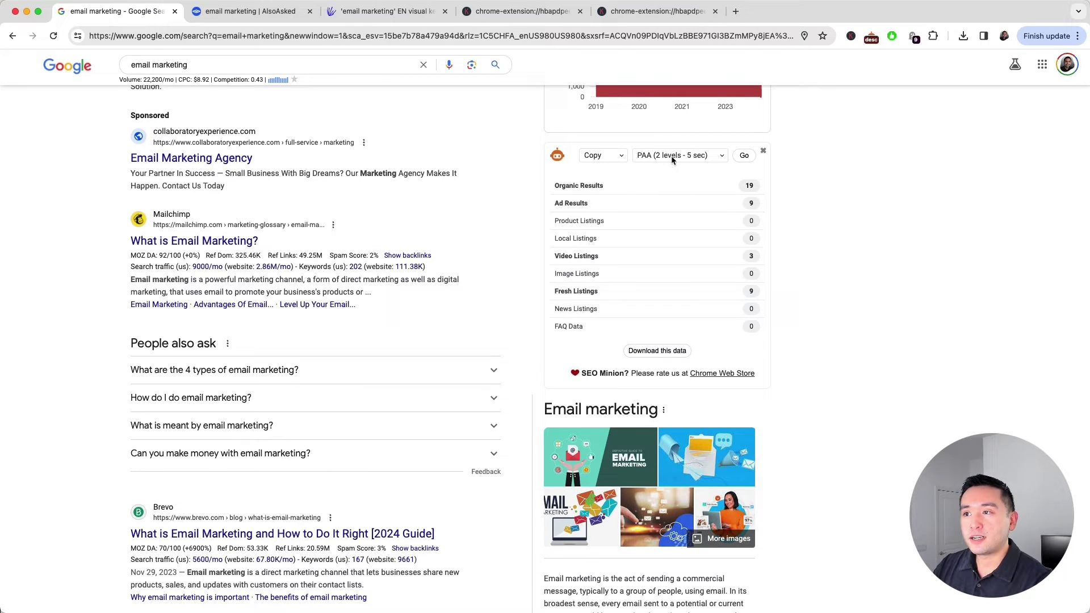
- Collect People Also Ask questions at 'PAA (2 levels - 5 sec)' and view the PAA tree
{"action": "left_click", "coordinate": [702, 157]}
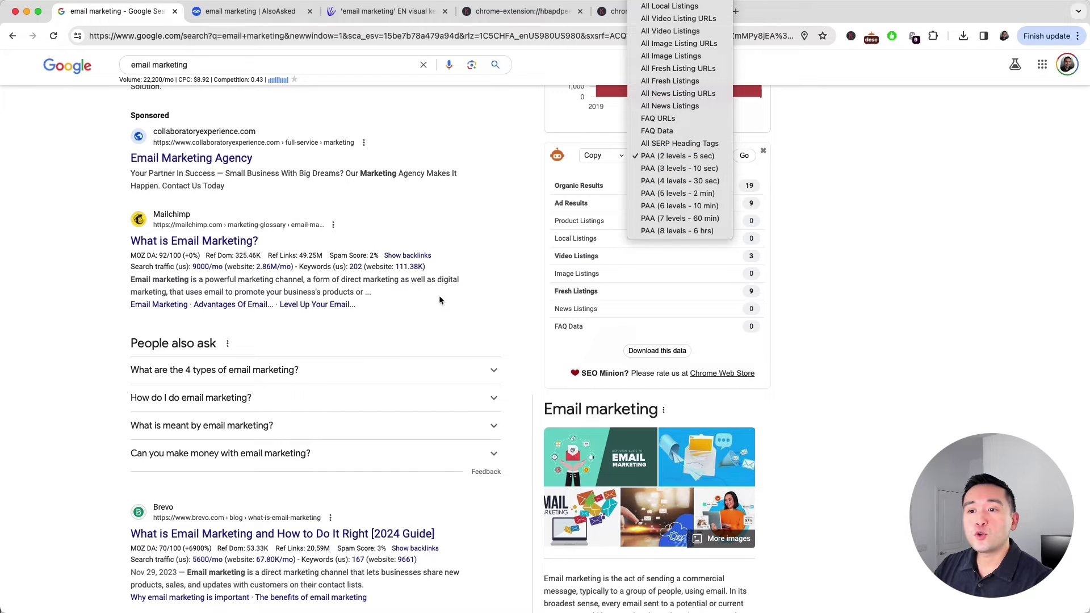
{"action": "left_click", "coordinate": [538, 324]}
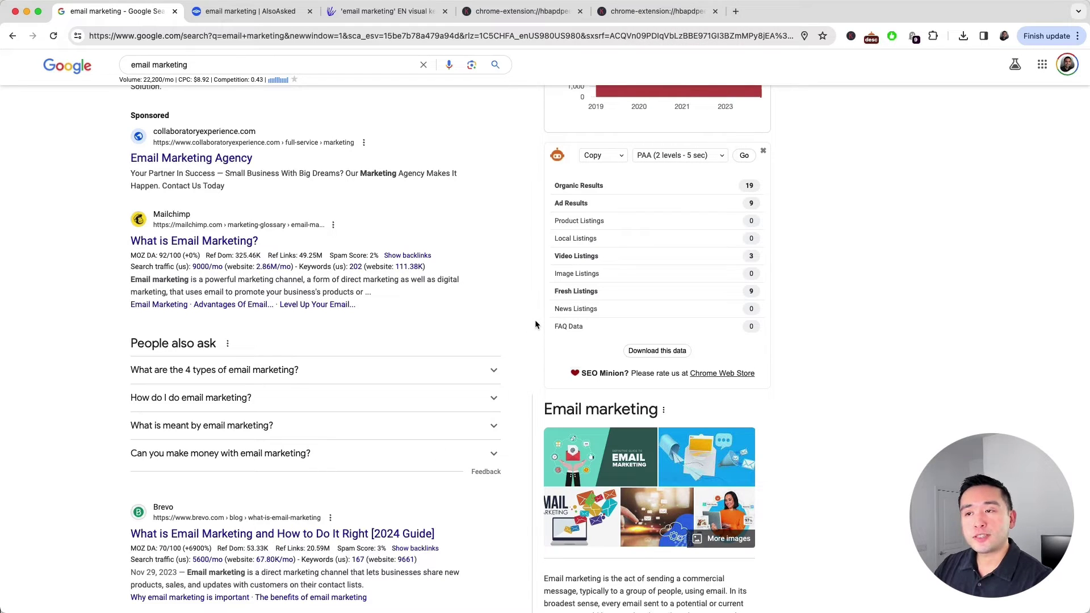
{"action": "left_click", "coordinate": [743, 157]}
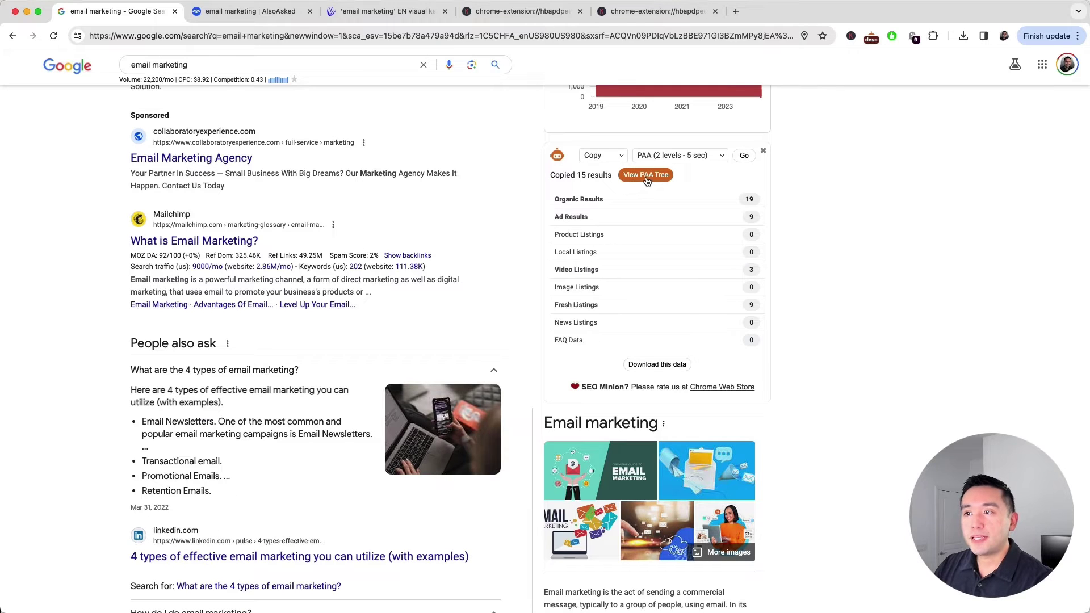
{"action": "left_click", "coordinate": [646, 176]}
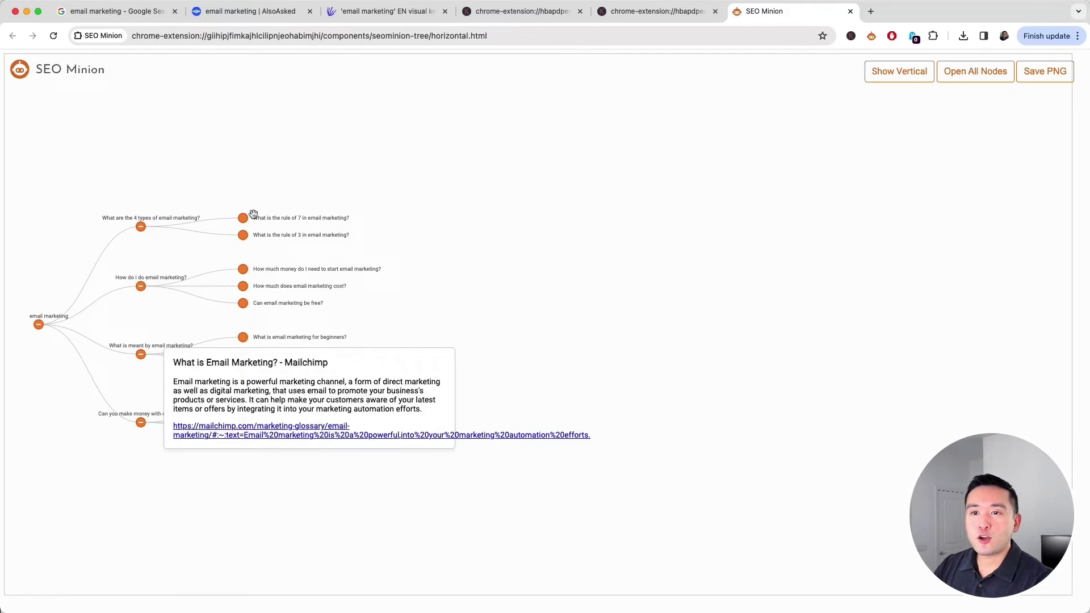
{"action": "left_click_drag", "start_coordinate": [122, 226], "coordinate": [360, 468]}
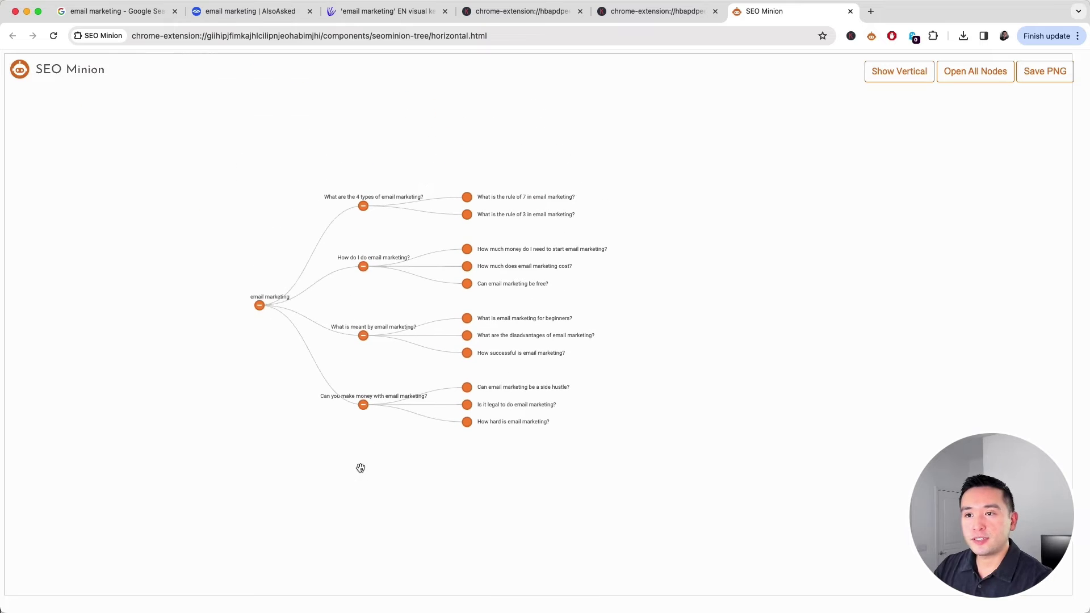
{"action": "left_click", "coordinate": [137, 12]}
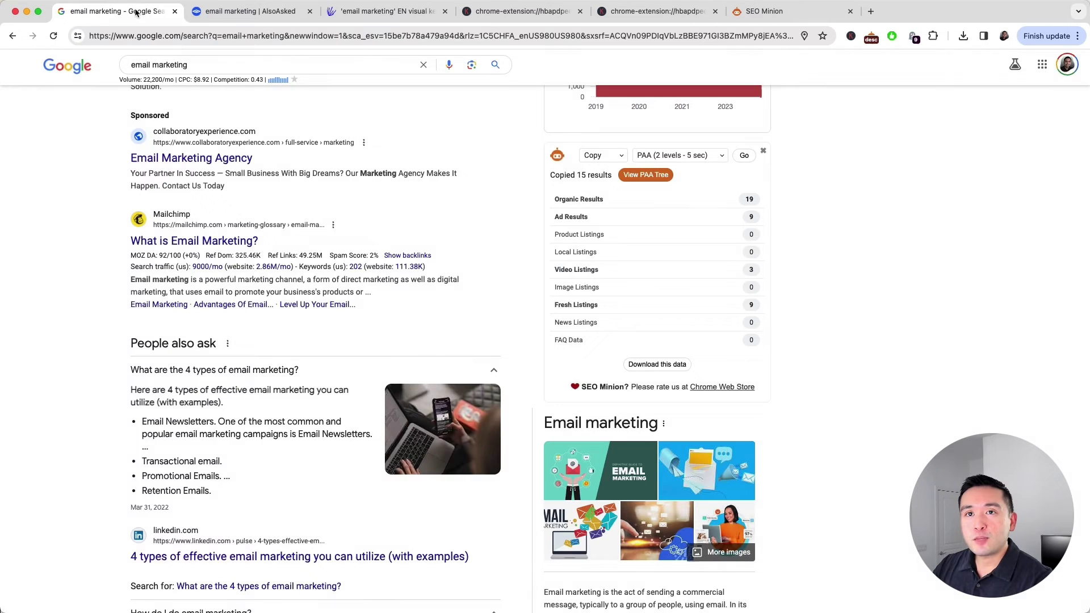
{"action": "scroll", "coordinate": [194, 280], "scroll_direction": "down", "scroll_amount": 6}
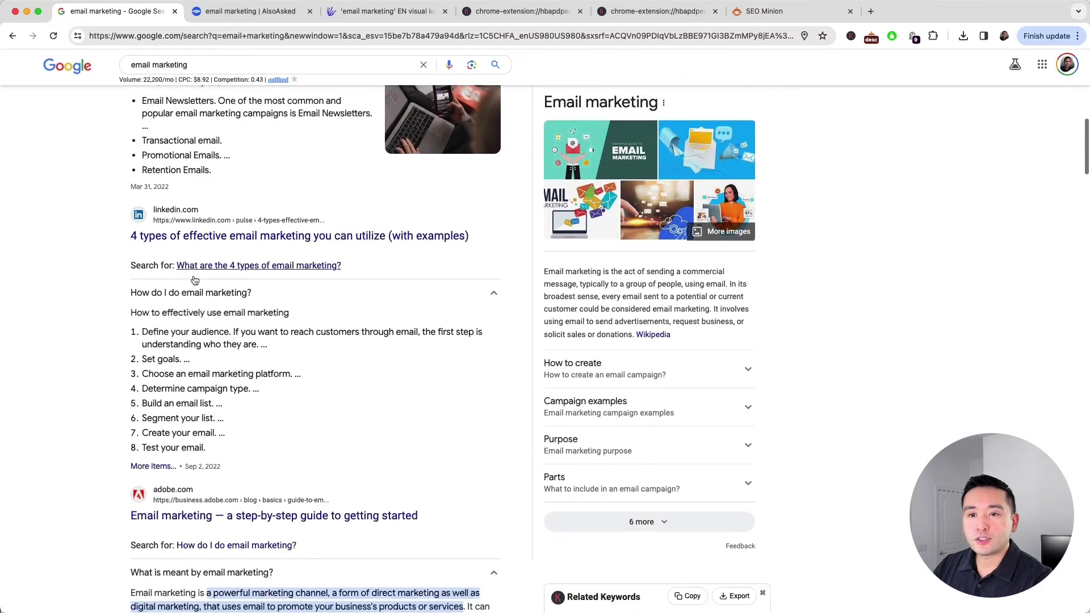
{"action": "scroll", "coordinate": [194, 280], "scroll_direction": "down", "scroll_amount": 1}
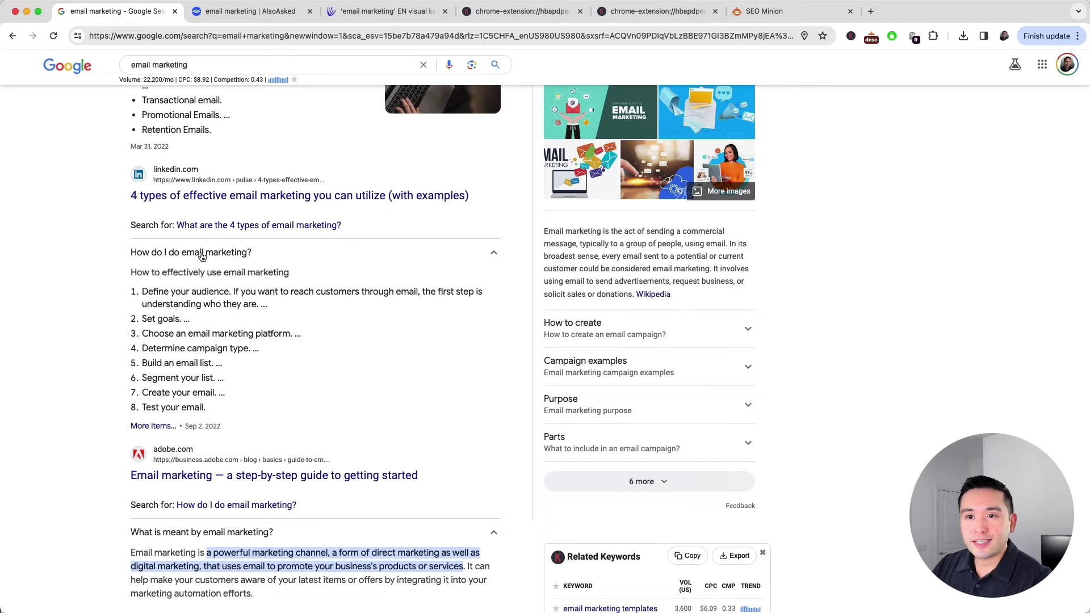
{"action": "scroll", "coordinate": [202, 256], "scroll_direction": "down", "scroll_amount": 4}
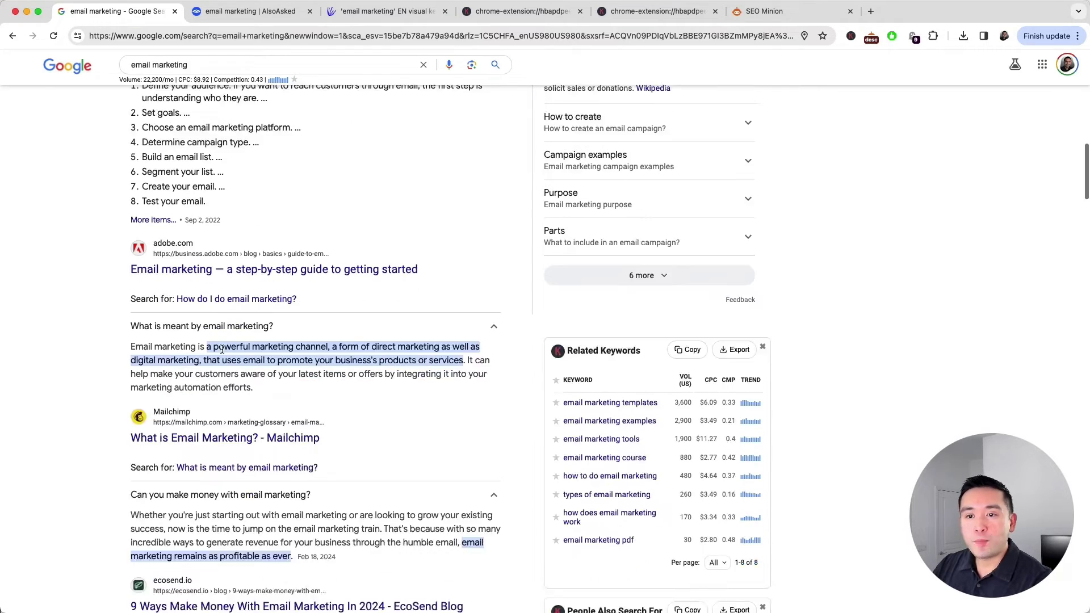
{"action": "scroll", "coordinate": [222, 348], "scroll_direction": "down", "scroll_amount": 2}
{"action": "scroll", "coordinate": [221, 287], "scroll_direction": "down", "scroll_amount": 5}
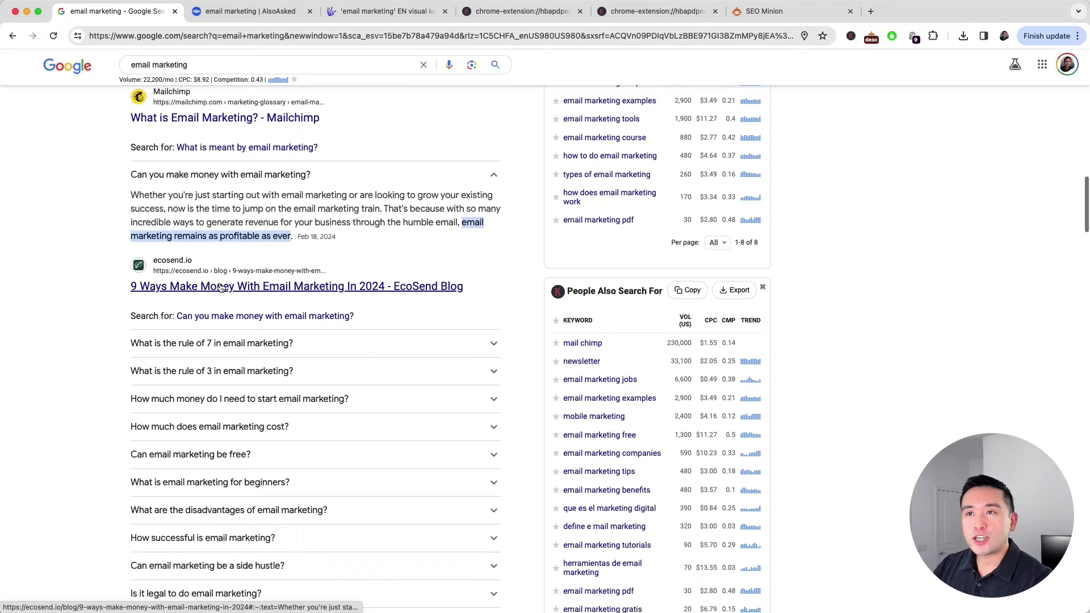
{"action": "left_click", "coordinate": [744, 15]}
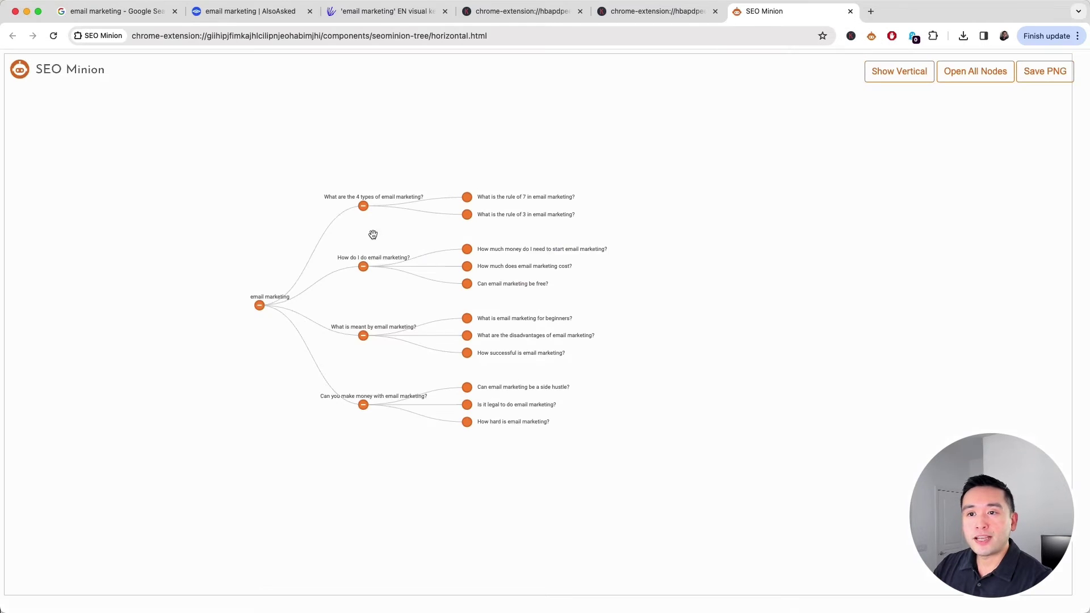
{"action": "scroll", "coordinate": [335, 313], "scroll_direction": "up", "scroll_amount": 1}
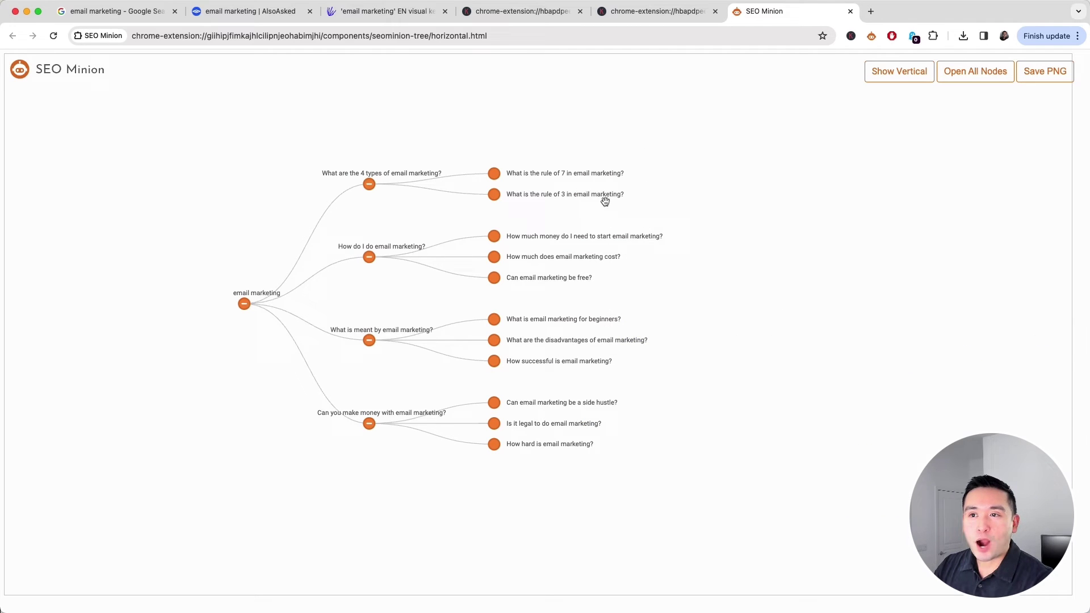
{"action": "scroll", "coordinate": [242, 206], "scroll_direction": "up", "scroll_amount": 1}
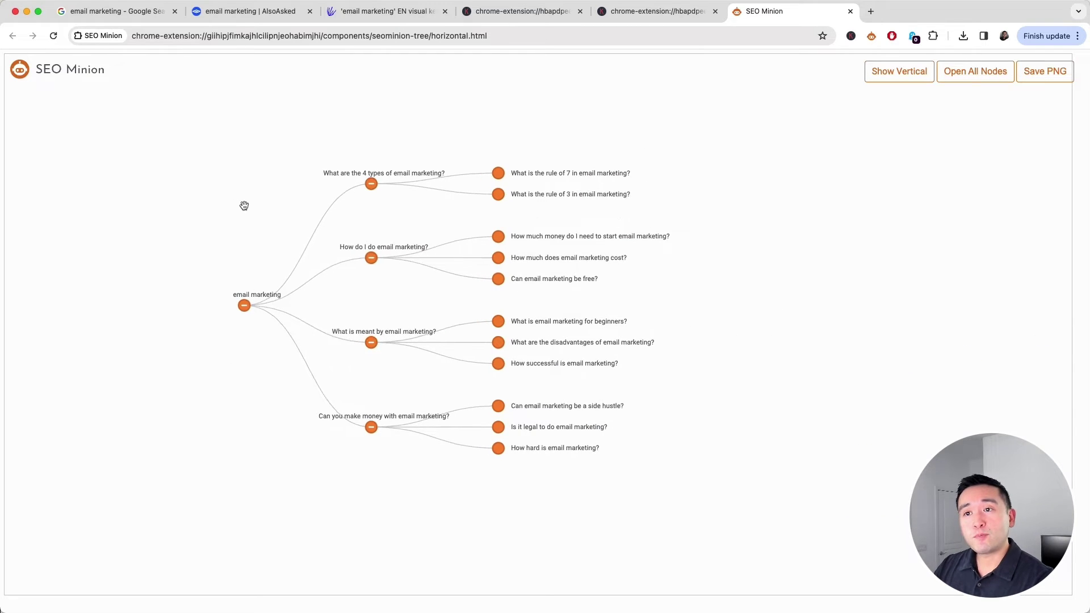
- Switch to AlsoAsked and pan the tree to browse branches like 'What are the 4 types of email marketing?'
{"action": "left_click", "coordinate": [252, 10]}
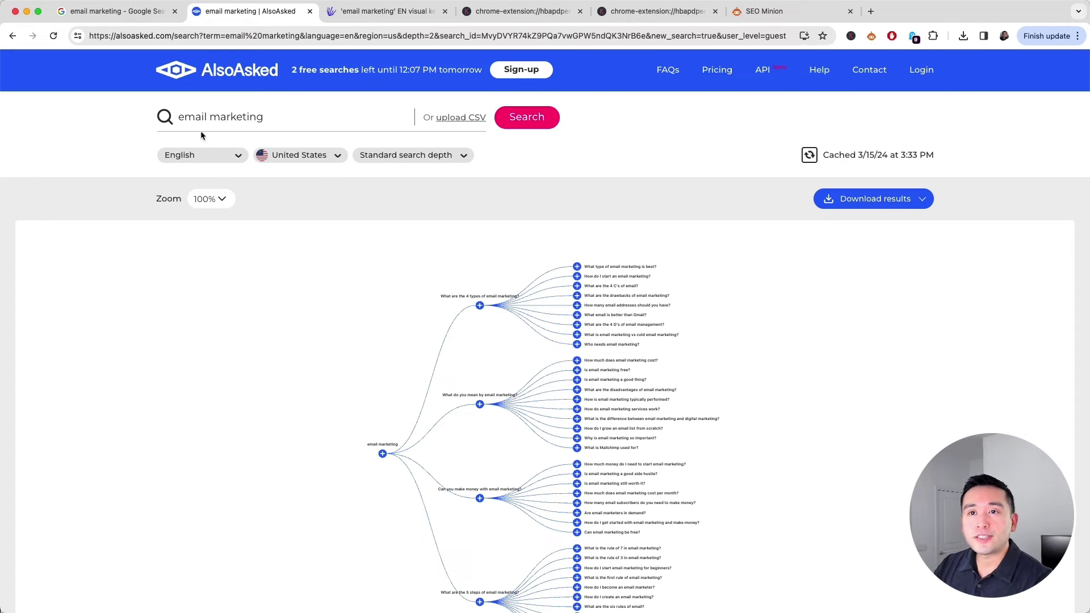
{"action": "left_click_drag", "start_coordinate": [385, 356], "coordinate": [345, 287]}
{"action": "scroll", "coordinate": [417, 330], "scroll_direction": "up", "scroll_amount": 5}
{"action": "scroll", "coordinate": [417, 330], "scroll_direction": "down", "scroll_amount": 5}
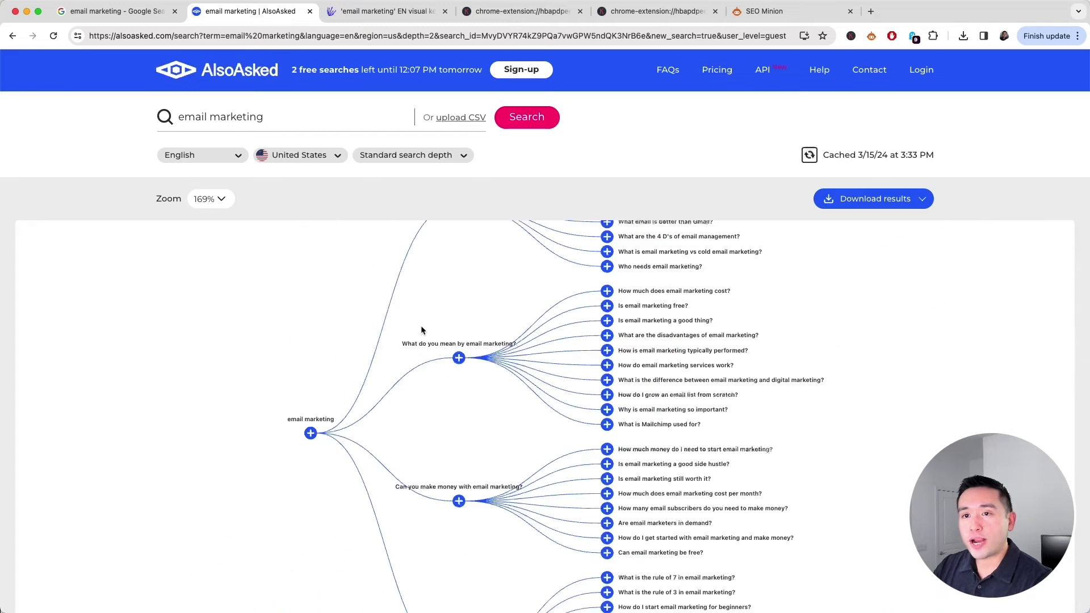
{"action": "left_click_drag", "start_coordinate": [455, 318], "coordinate": [455, 386]}
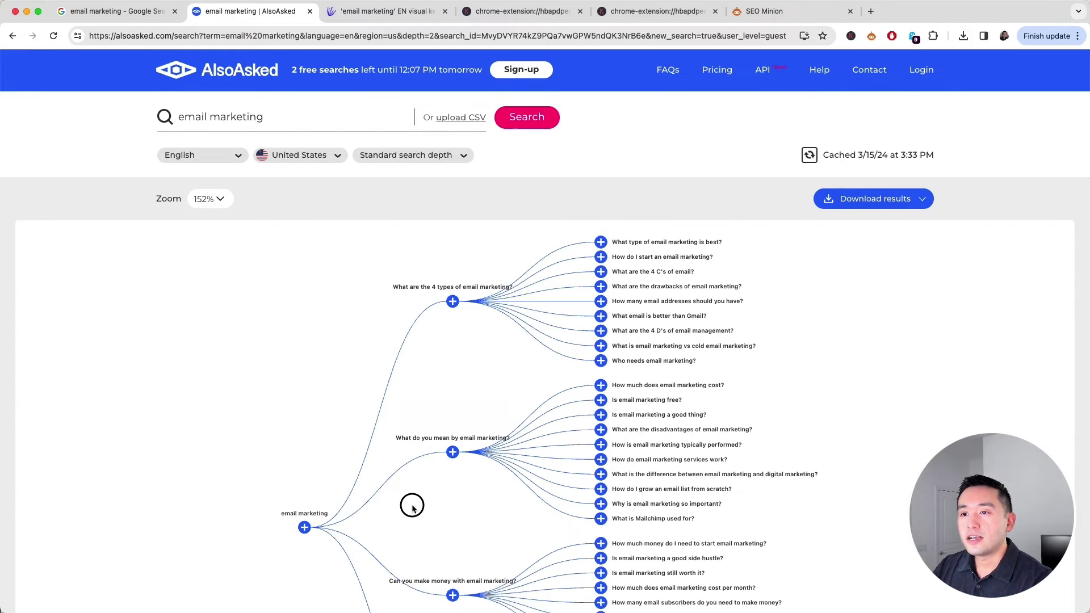
{"action": "left_click_drag", "start_coordinate": [412, 503], "coordinate": [448, 411]}
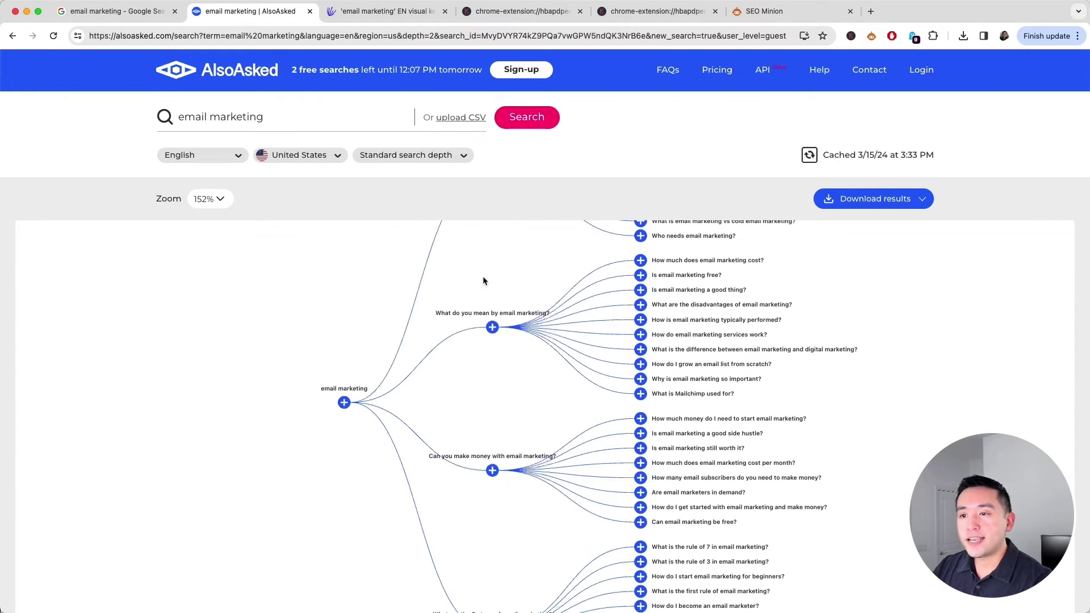
{"action": "left_click_drag", "start_coordinate": [506, 260], "coordinate": [470, 423]}
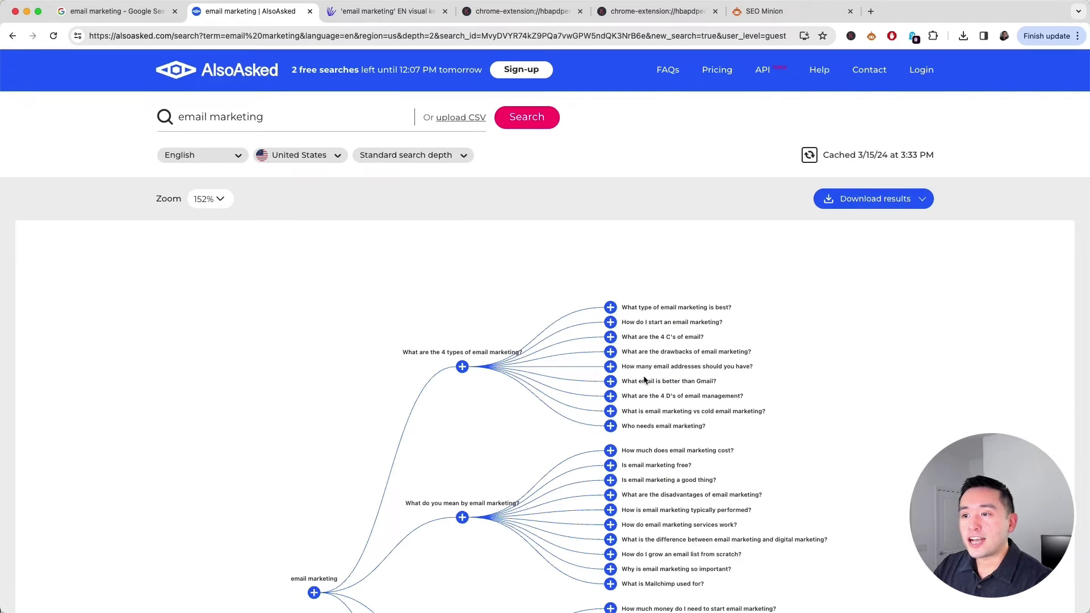
{"action": "left_click_drag", "start_coordinate": [499, 436], "coordinate": [525, 368]}
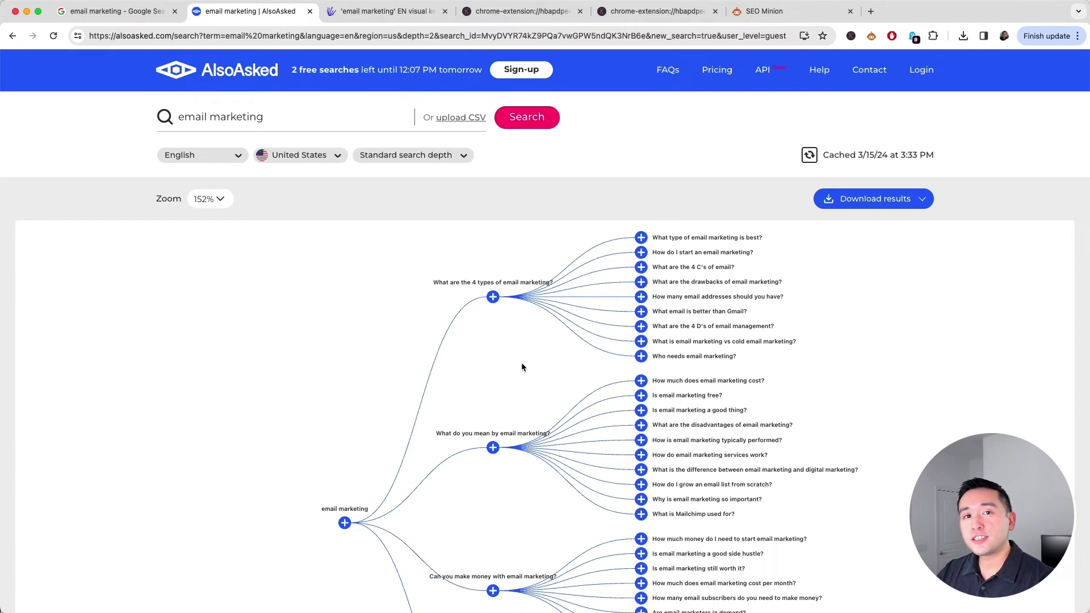
{"action": "left_click_drag", "start_coordinate": [527, 374], "coordinate": [535, 362]}
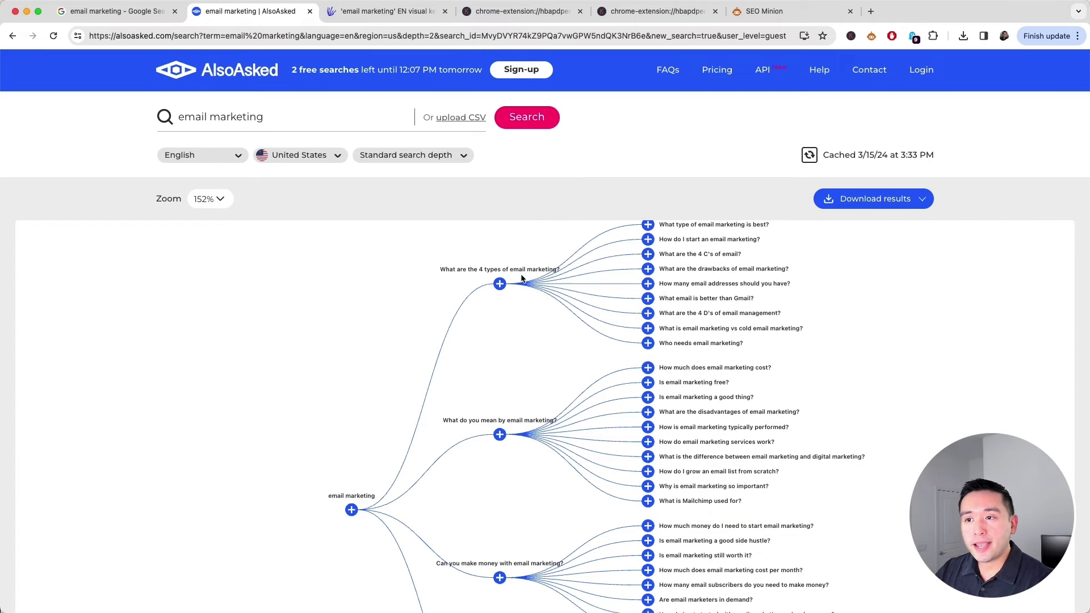
{"action": "left_click_drag", "start_coordinate": [534, 364], "coordinate": [511, 418]}
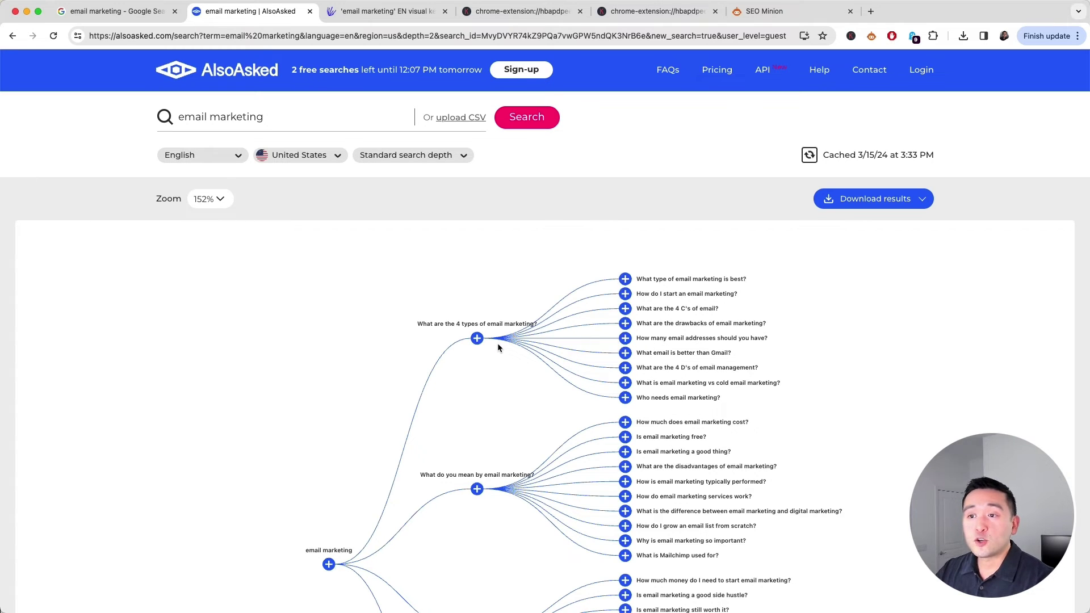
{"action": "scroll", "coordinate": [488, 344], "scroll_direction": "up", "scroll_amount": 10}
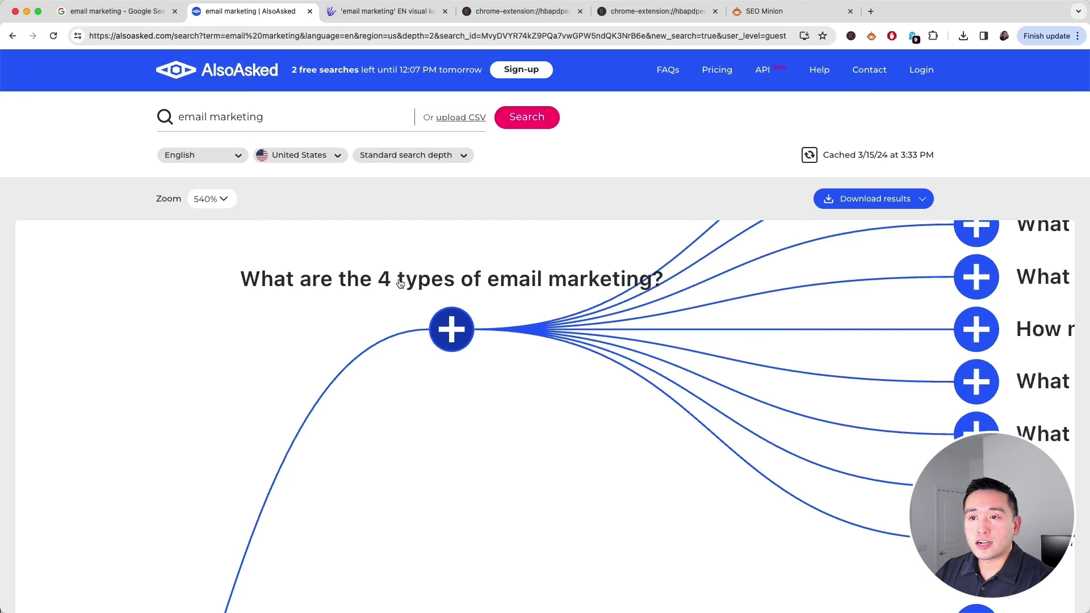
{"action": "left_click_drag", "start_coordinate": [811, 317], "coordinate": [385, 434]}
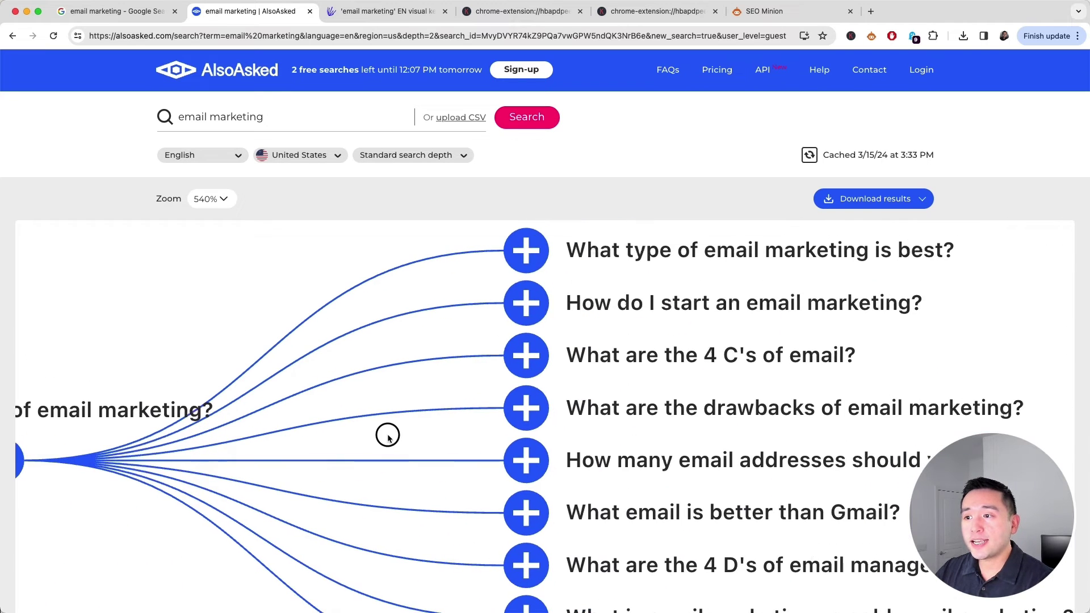
{"action": "left_click_drag", "start_coordinate": [142, 554], "coordinate": [550, 339]}
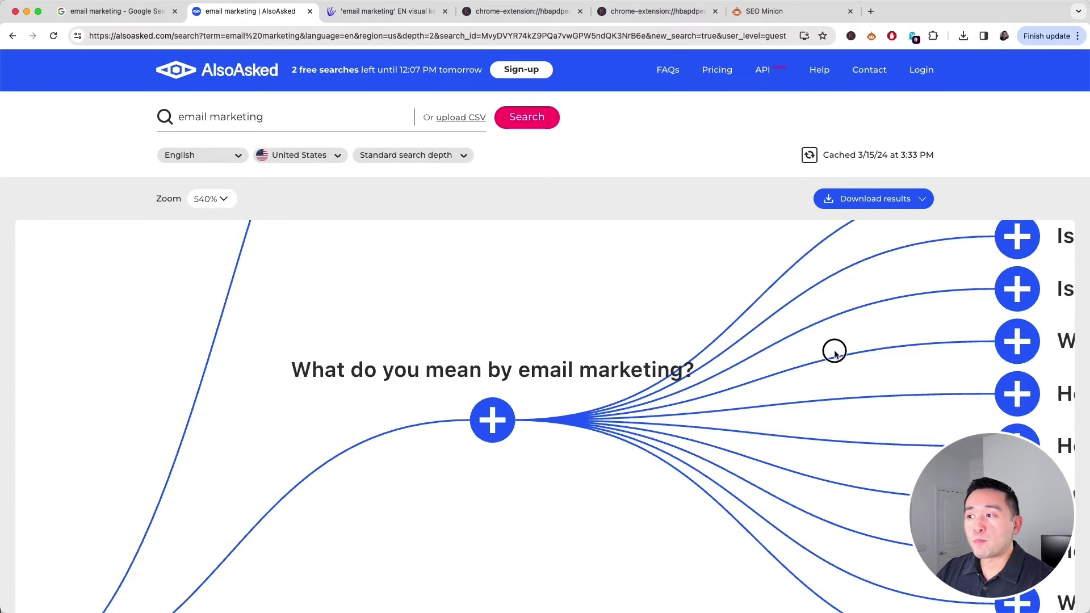
{"action": "left_click_drag", "start_coordinate": [833, 350], "coordinate": [287, 462]}
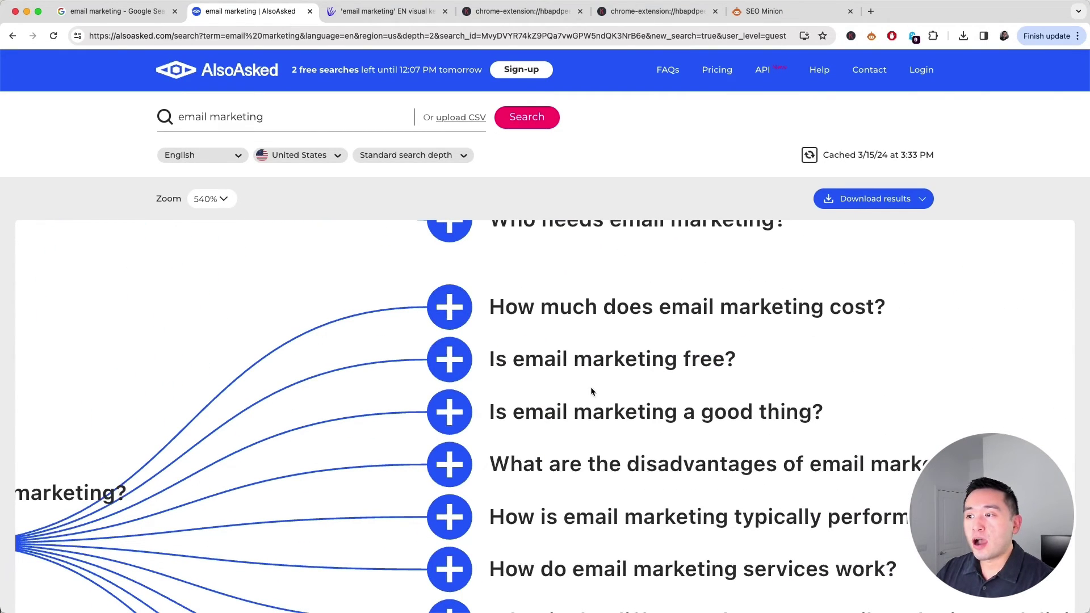
{"action": "left_click_drag", "start_coordinate": [590, 435], "coordinate": [580, 318]}
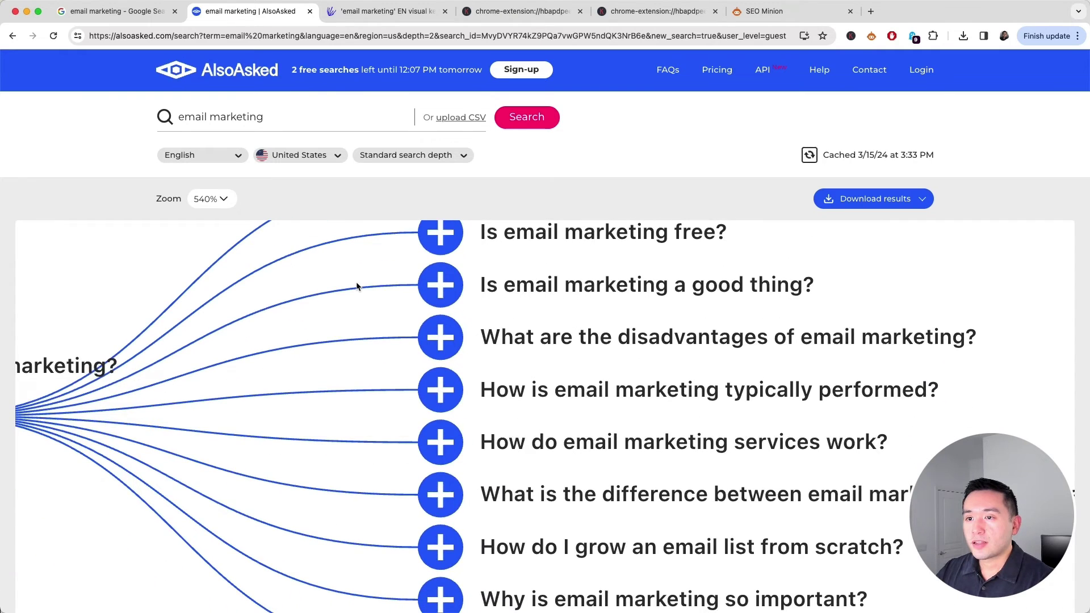
{"action": "scroll", "coordinate": [357, 286], "scroll_direction": "down", "scroll_amount": 10}
{"action": "scroll", "coordinate": [341, 374], "scroll_direction": "up", "scroll_amount": 5}
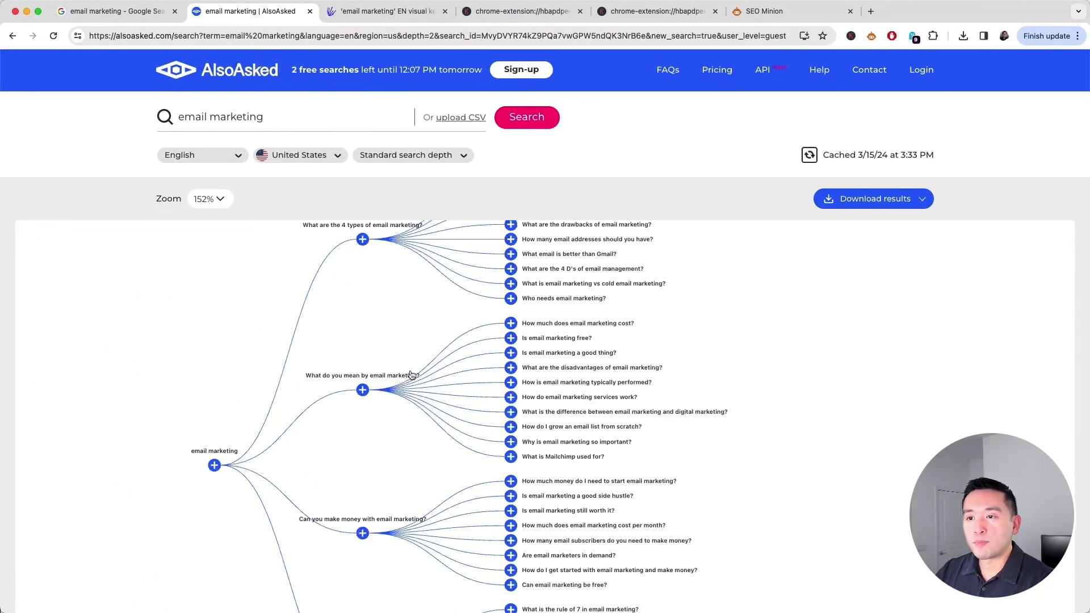
{"action": "scroll", "coordinate": [411, 375], "scroll_direction": "up", "scroll_amount": 2}
- Switch to AnswerThePublic and scroll through the Questions, Prepositions and Comparisons wheels
{"action": "scroll", "coordinate": [386, 307], "scroll_direction": "down", "scroll_amount": 2}
{"action": "key", "text": "ctrl+Tab"}
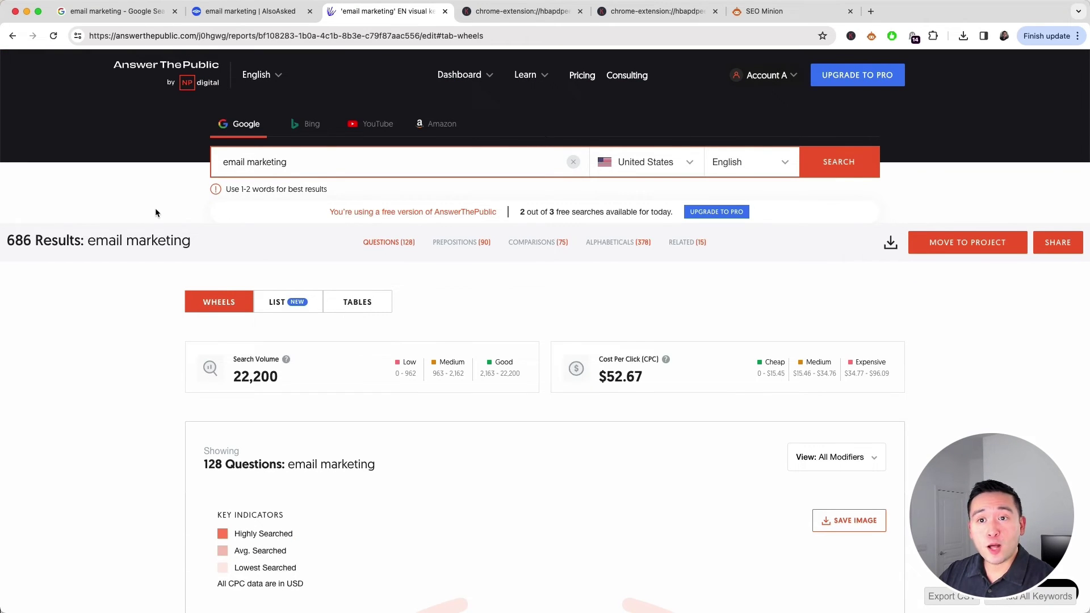
{"action": "scroll", "coordinate": [154, 206], "scroll_direction": "down", "scroll_amount": 1}
{"action": "scroll", "coordinate": [170, 171], "scroll_direction": "up", "scroll_amount": 1}
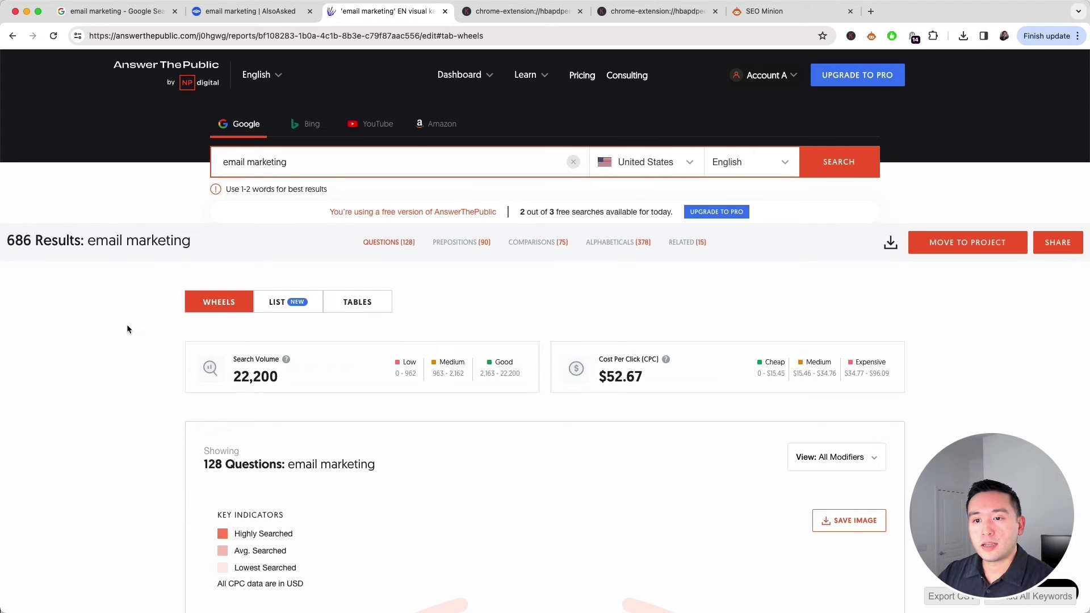
{"action": "scroll", "coordinate": [127, 330], "scroll_direction": "down", "scroll_amount": 5}
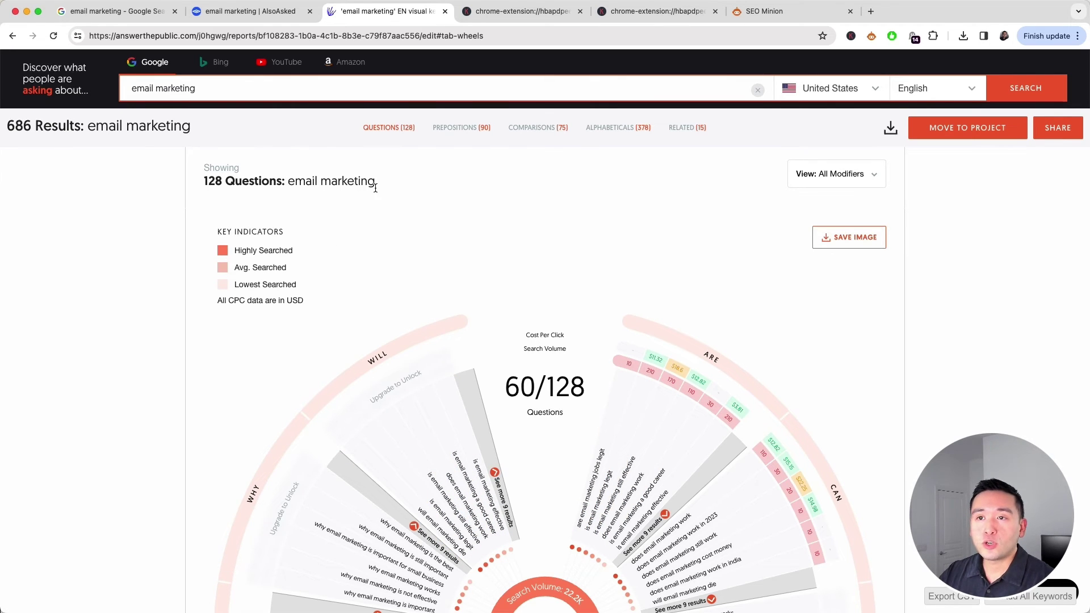
{"action": "scroll", "coordinate": [425, 247], "scroll_direction": "down", "scroll_amount": 2}
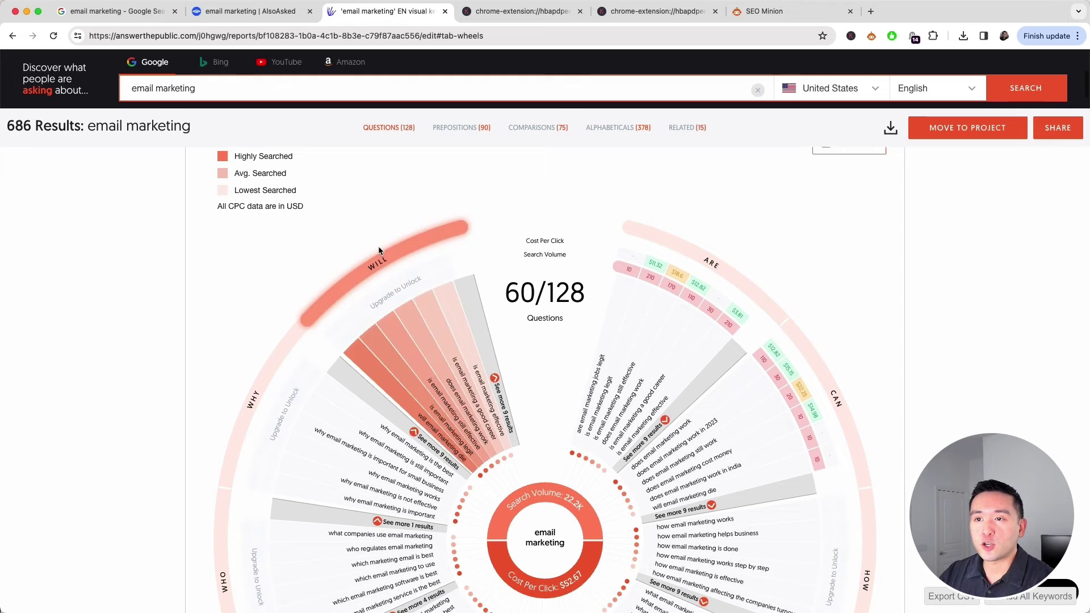
{"action": "scroll", "coordinate": [713, 274], "scroll_direction": "down", "scroll_amount": 5}
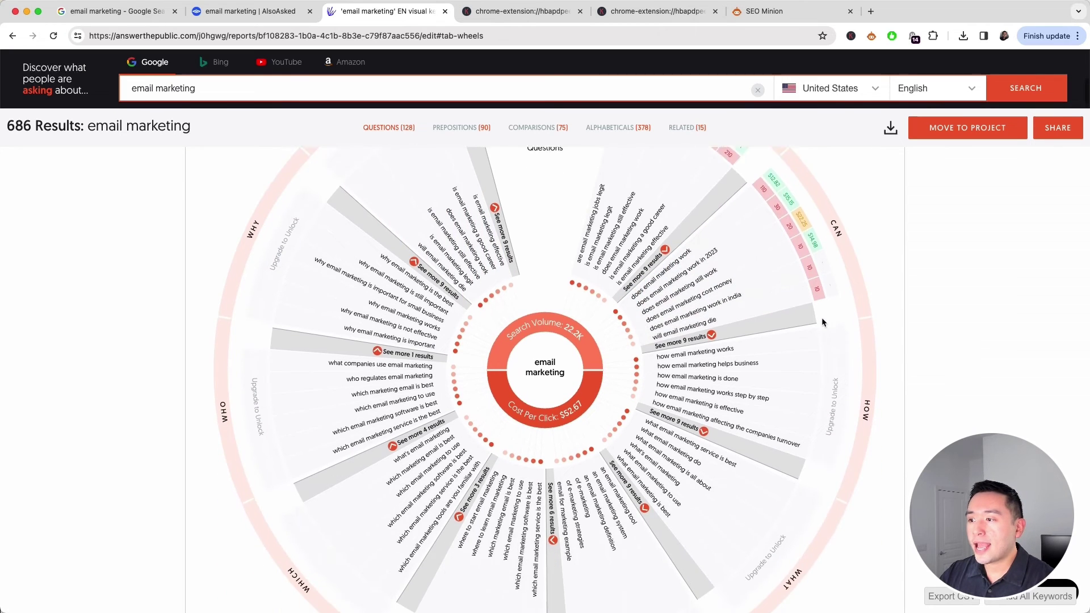
{"action": "scroll", "coordinate": [416, 298], "scroll_direction": "down", "scroll_amount": 5}
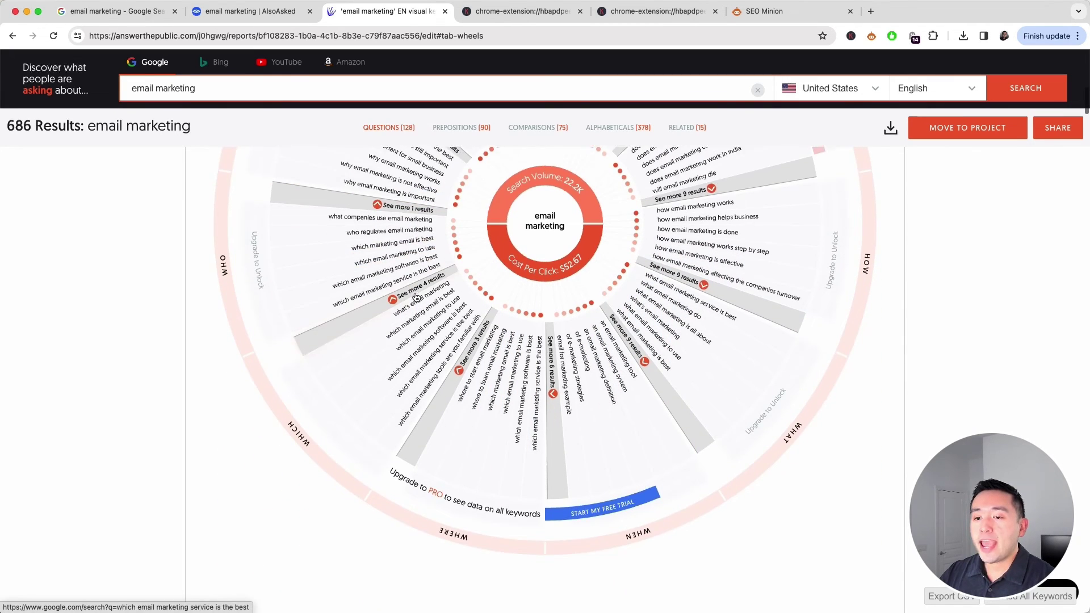
{"action": "scroll", "coordinate": [416, 297], "scroll_direction": "down", "scroll_amount": 12}
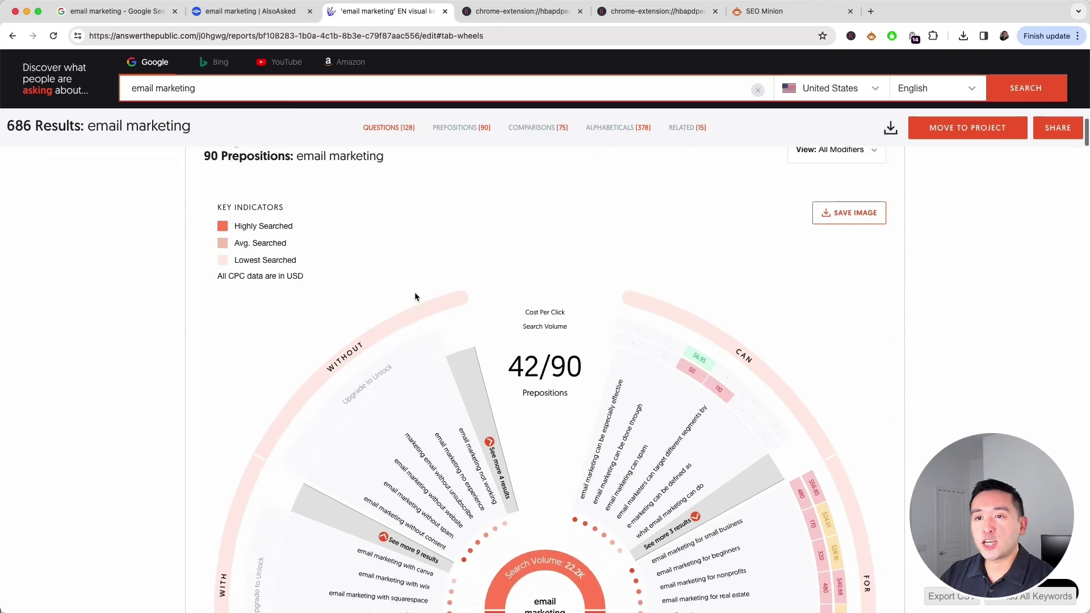
{"action": "scroll", "coordinate": [415, 292], "scroll_direction": "up", "scroll_amount": 1}
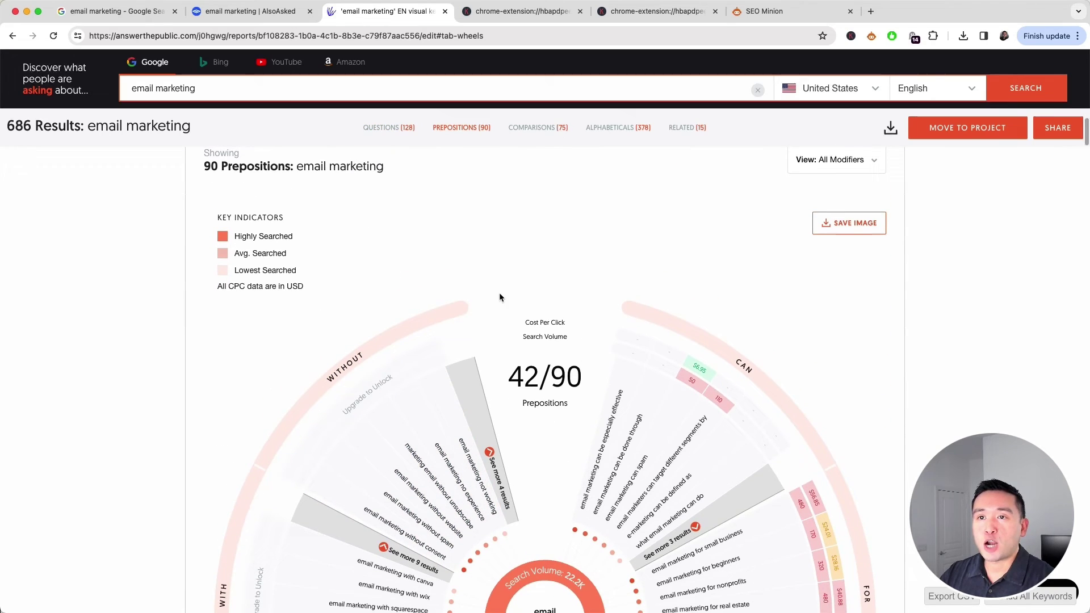
{"action": "scroll", "coordinate": [318, 369], "scroll_direction": "down", "scroll_amount": 6}
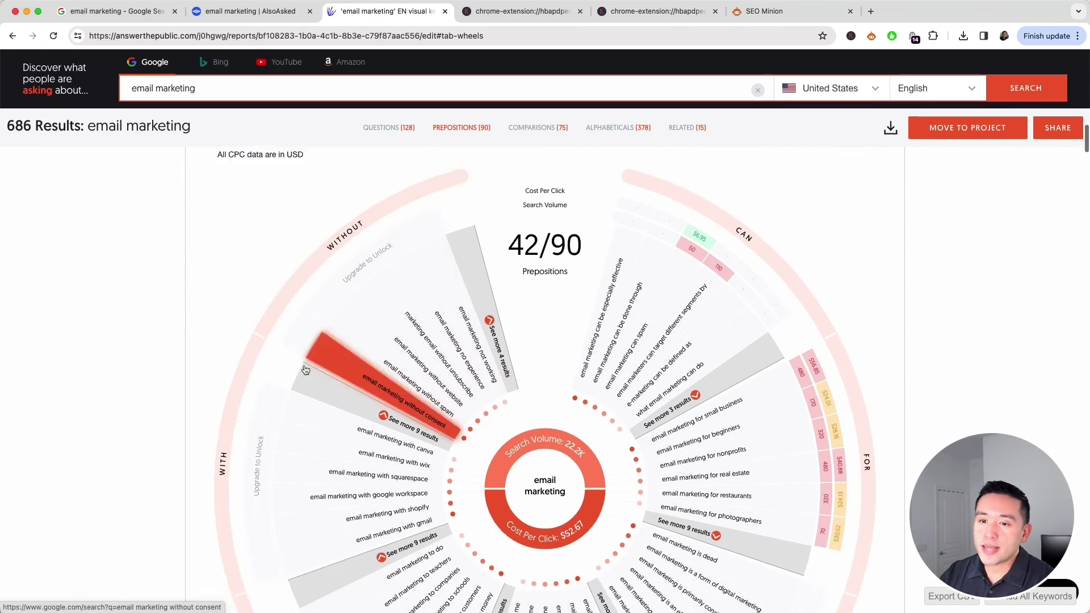
{"action": "scroll", "coordinate": [688, 271], "scroll_direction": "down", "scroll_amount": 17}
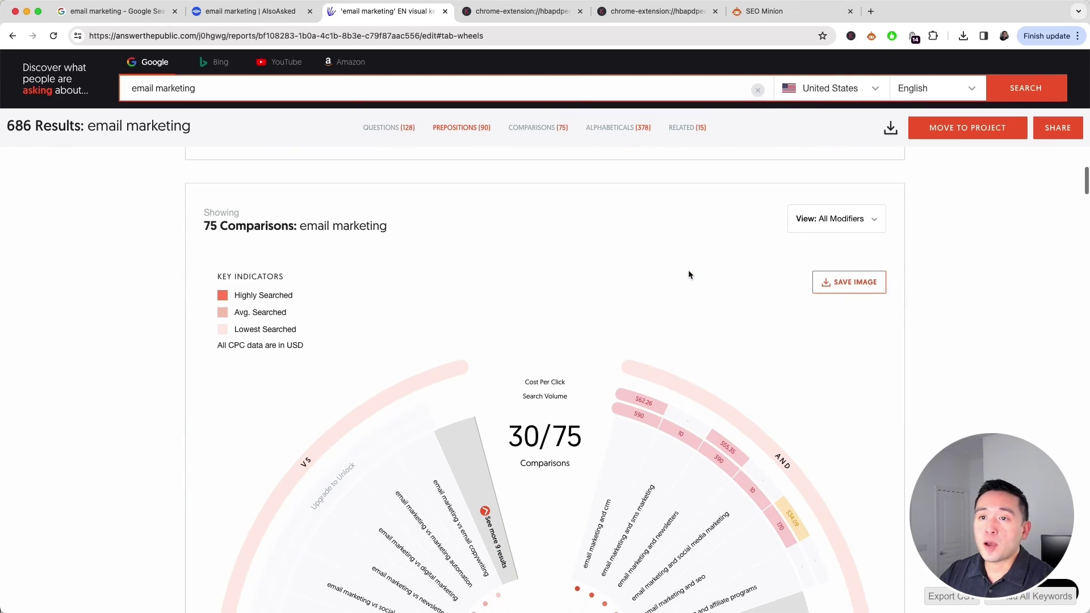
{"action": "scroll", "coordinate": [440, 291], "scroll_direction": "up", "scroll_amount": 20}
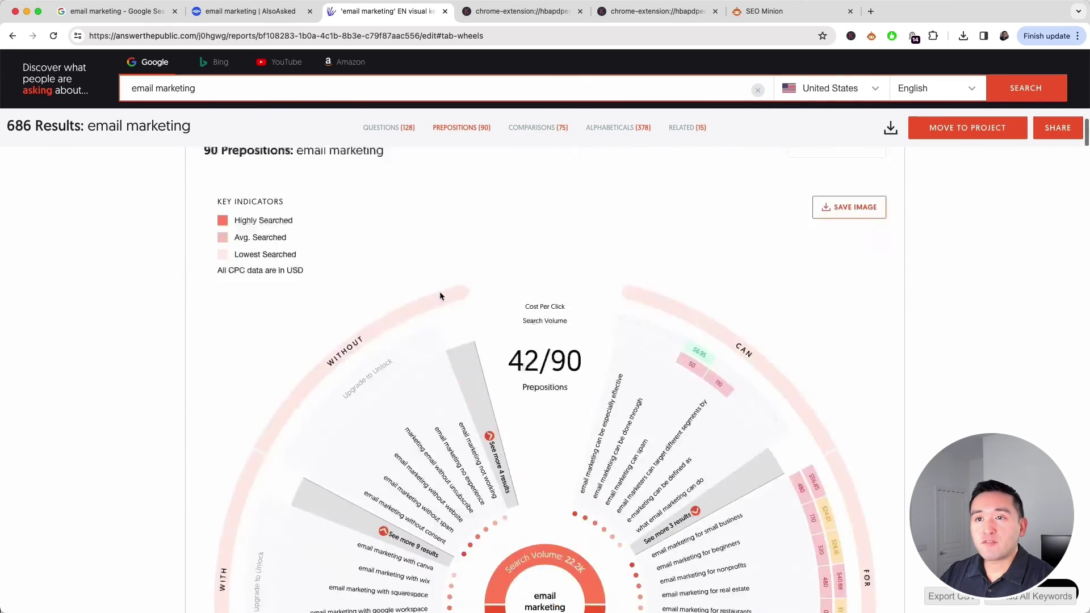
{"action": "scroll", "coordinate": [441, 296], "scroll_direction": "up", "scroll_amount": 8}
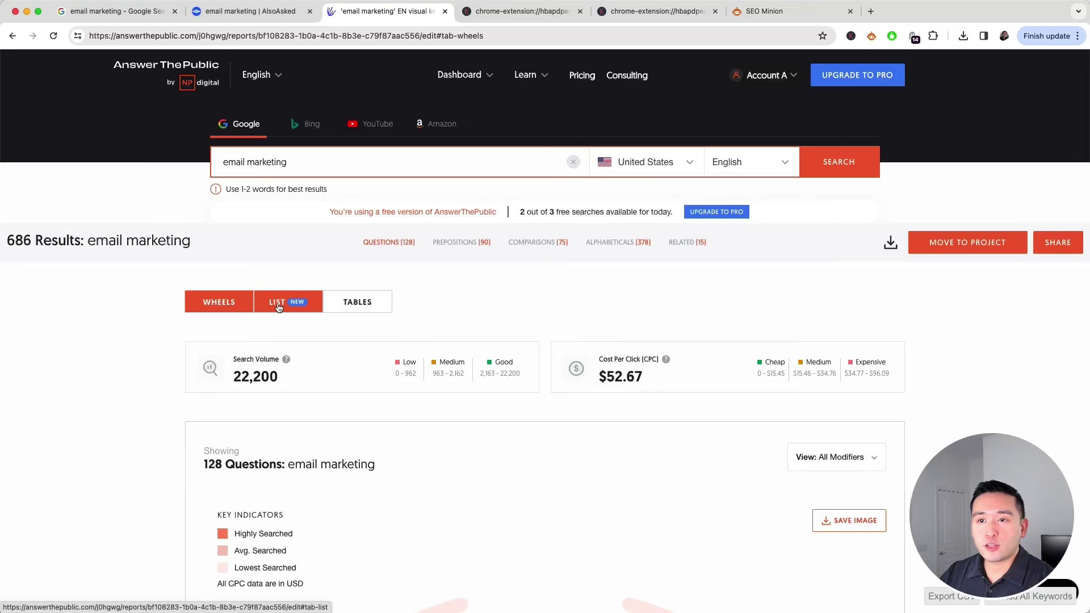
- Show the email marketing results as a keyword list and skim it
{"action": "left_click", "coordinate": [283, 305]}
{"action": "scroll", "coordinate": [171, 363], "scroll_direction": "down", "scroll_amount": 3}
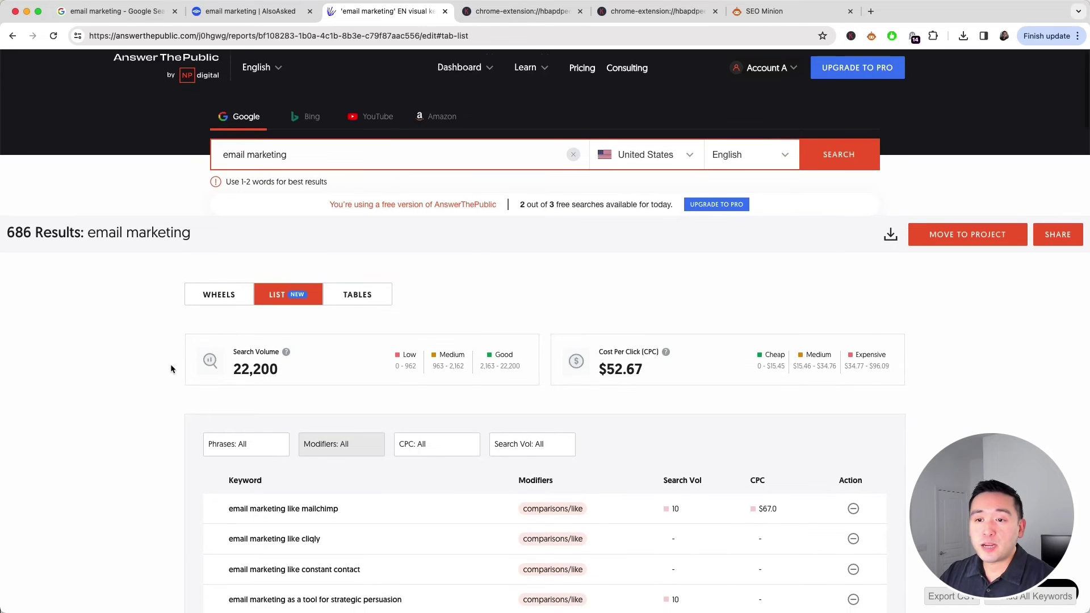
{"action": "scroll", "coordinate": [171, 370], "scroll_direction": "down", "scroll_amount": 4}
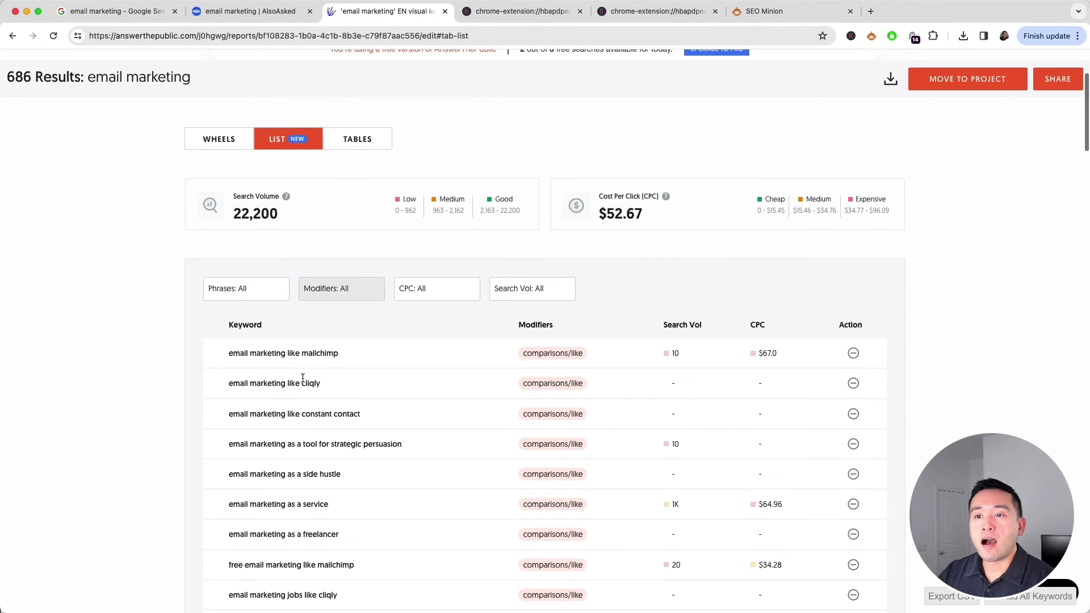
{"action": "scroll", "coordinate": [347, 540], "scroll_direction": "up", "scroll_amount": 2}
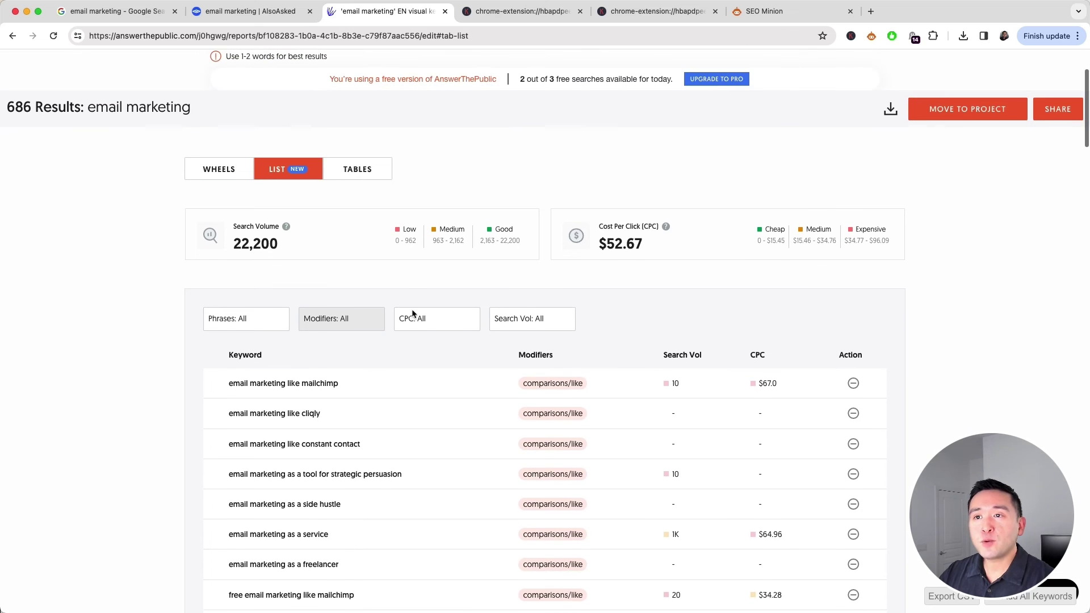
- Switch to the tables view and scroll through the are, can and how tables
{"action": "left_click", "coordinate": [363, 178]}
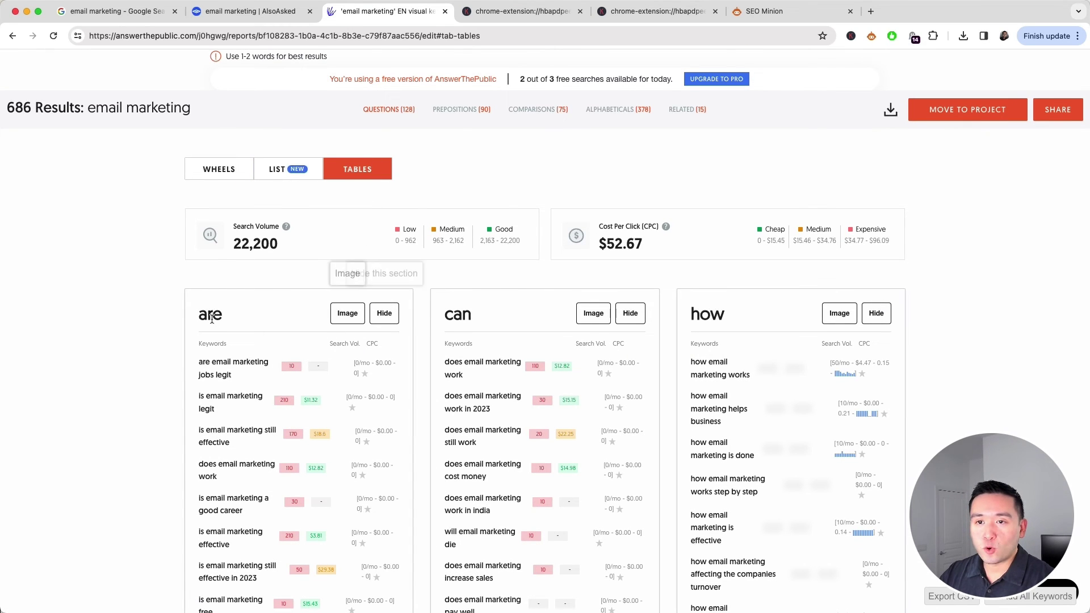
{"action": "scroll", "coordinate": [434, 295], "scroll_direction": "down", "scroll_amount": 2}
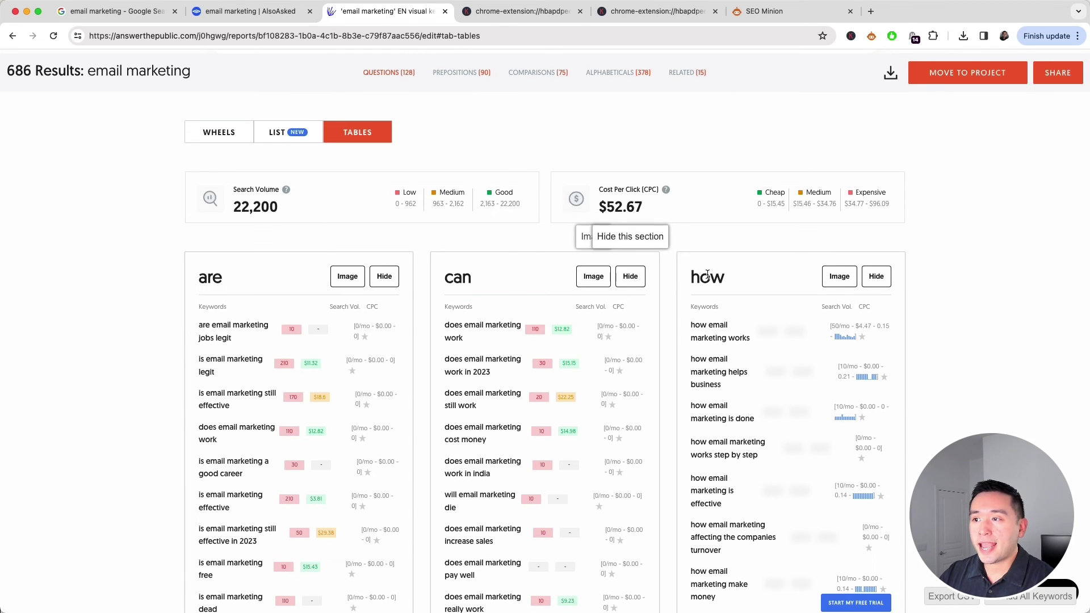
{"action": "scroll", "coordinate": [434, 307], "scroll_direction": "down", "scroll_amount": 15}
{"action": "scroll", "coordinate": [441, 349], "scroll_direction": "up", "scroll_amount": 8}
{"action": "scroll", "coordinate": [440, 347], "scroll_direction": "up", "scroll_amount": 10}
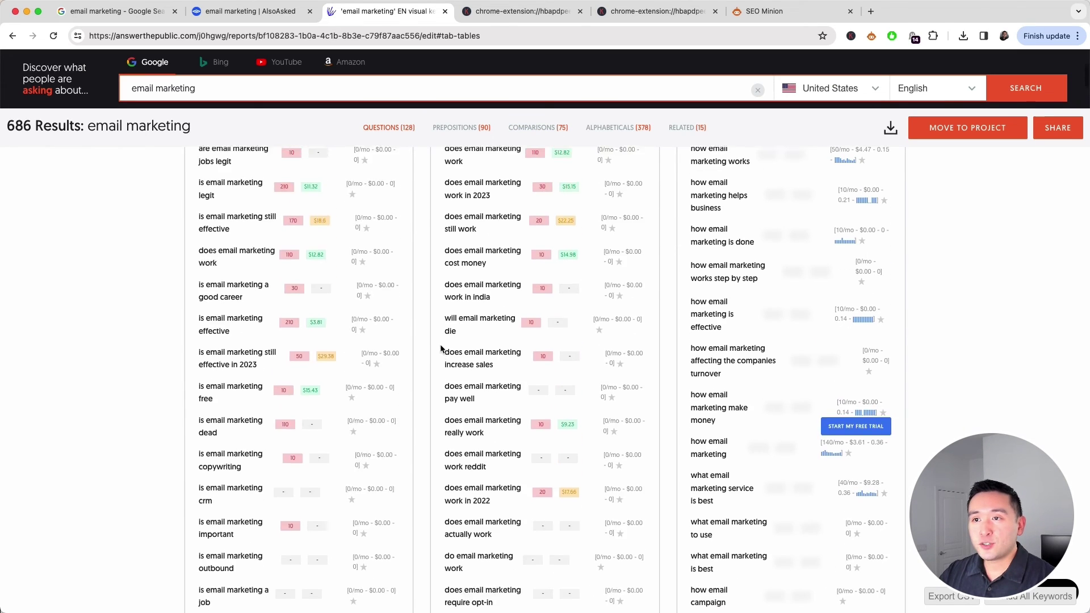
{"action": "scroll", "coordinate": [444, 337], "scroll_direction": "up", "scroll_amount": 2}
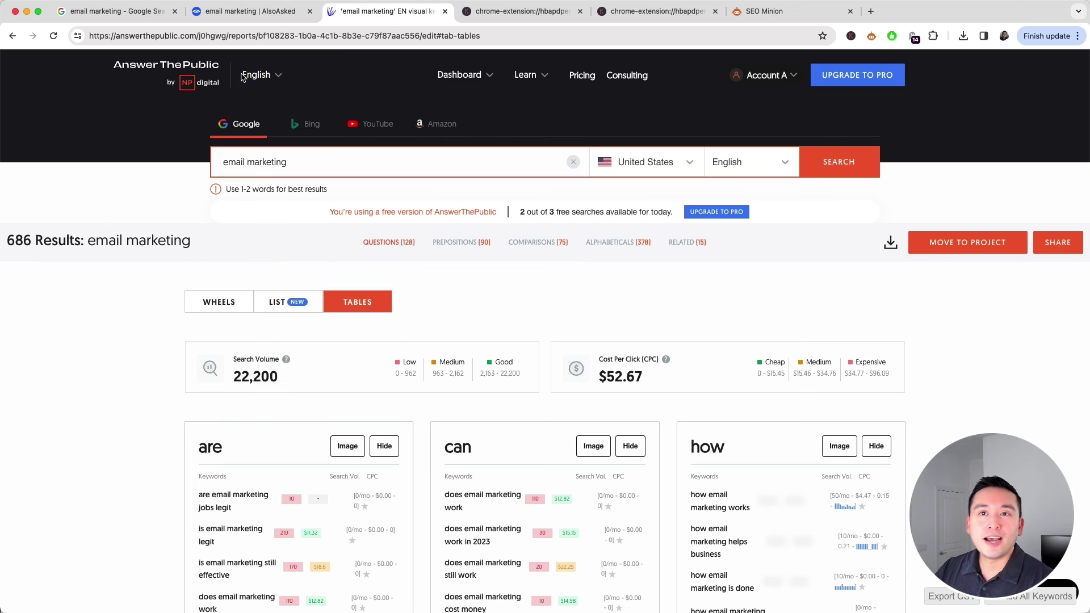
- Go via the AlsoAsked tab back to Google and scroll up to People also ask
{"action": "left_click", "coordinate": [253, 11]}
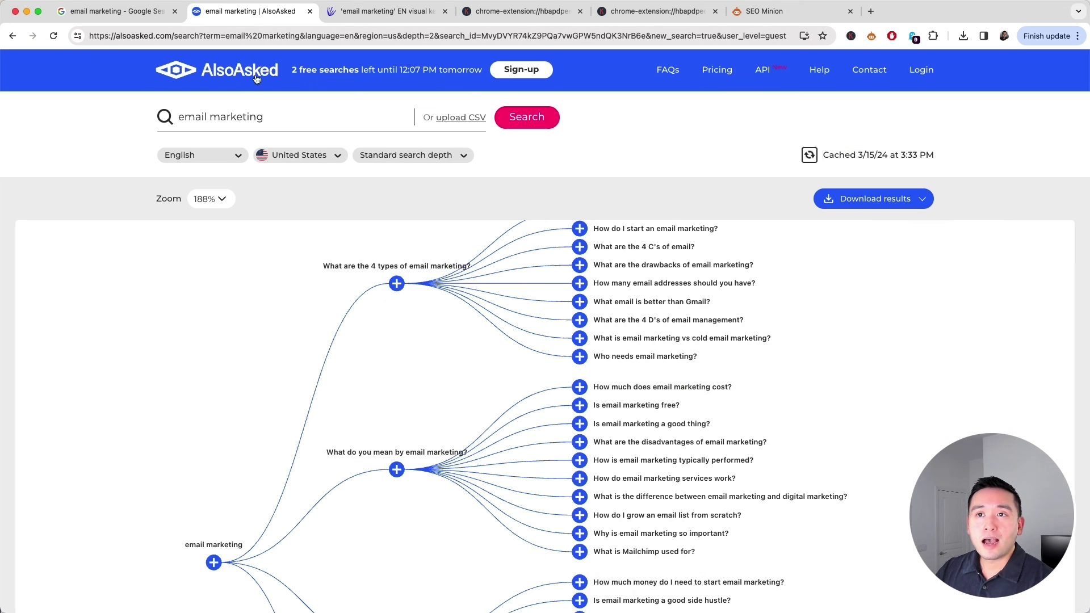
{"action": "left_click", "coordinate": [126, 11]}
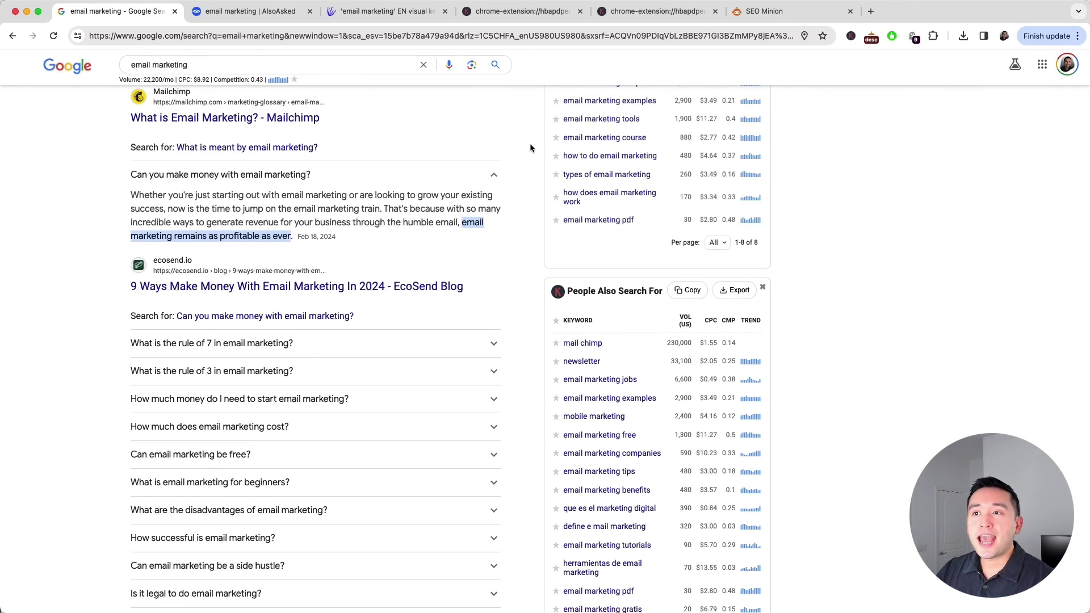
{"action": "scroll", "coordinate": [530, 143], "scroll_direction": "up", "scroll_amount": 10}
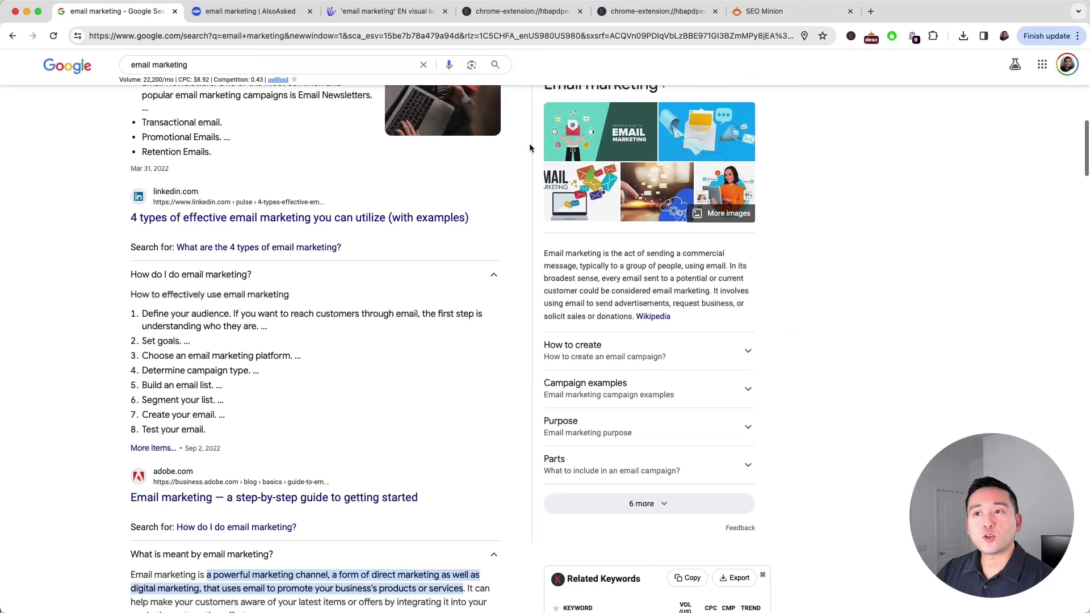
{"action": "scroll", "coordinate": [529, 148], "scroll_direction": "up", "scroll_amount": 4}
{"action": "scroll", "coordinate": [529, 148], "scroll_direction": "up", "scroll_amount": 1}
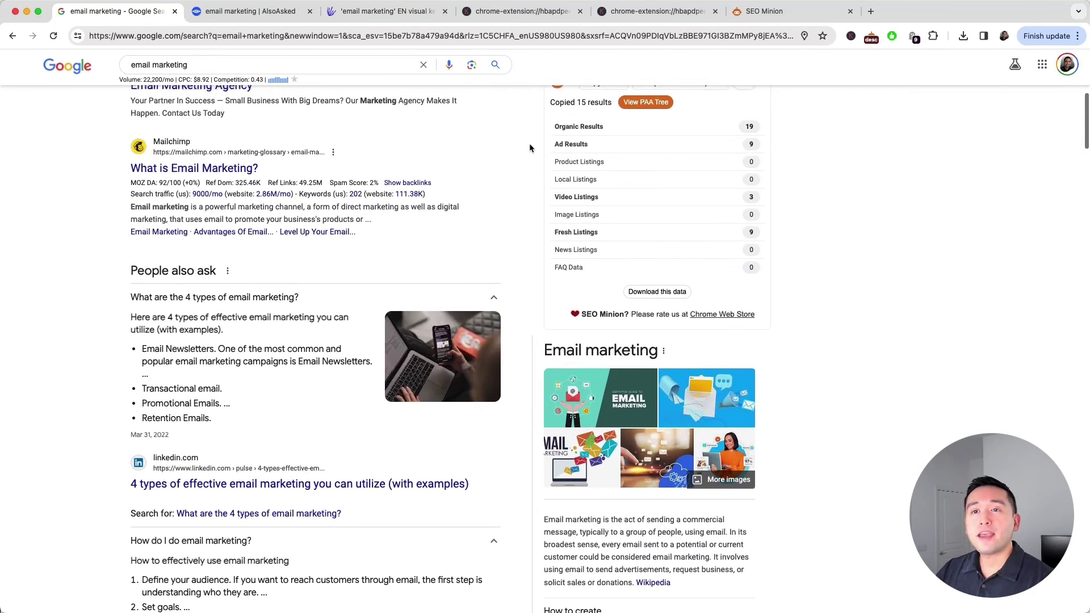